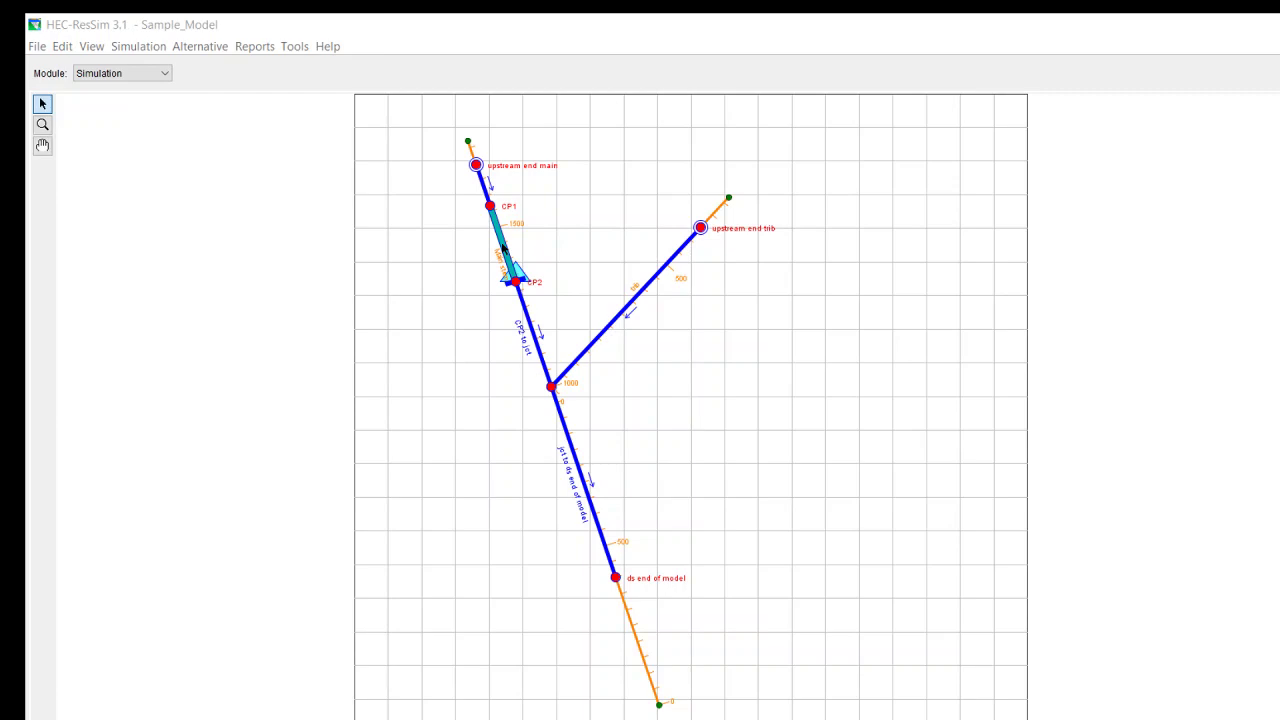
Step: Open the main stem res default plot, resize and reposition it, then close it
right_click(503, 248)
left_click(535, 298)
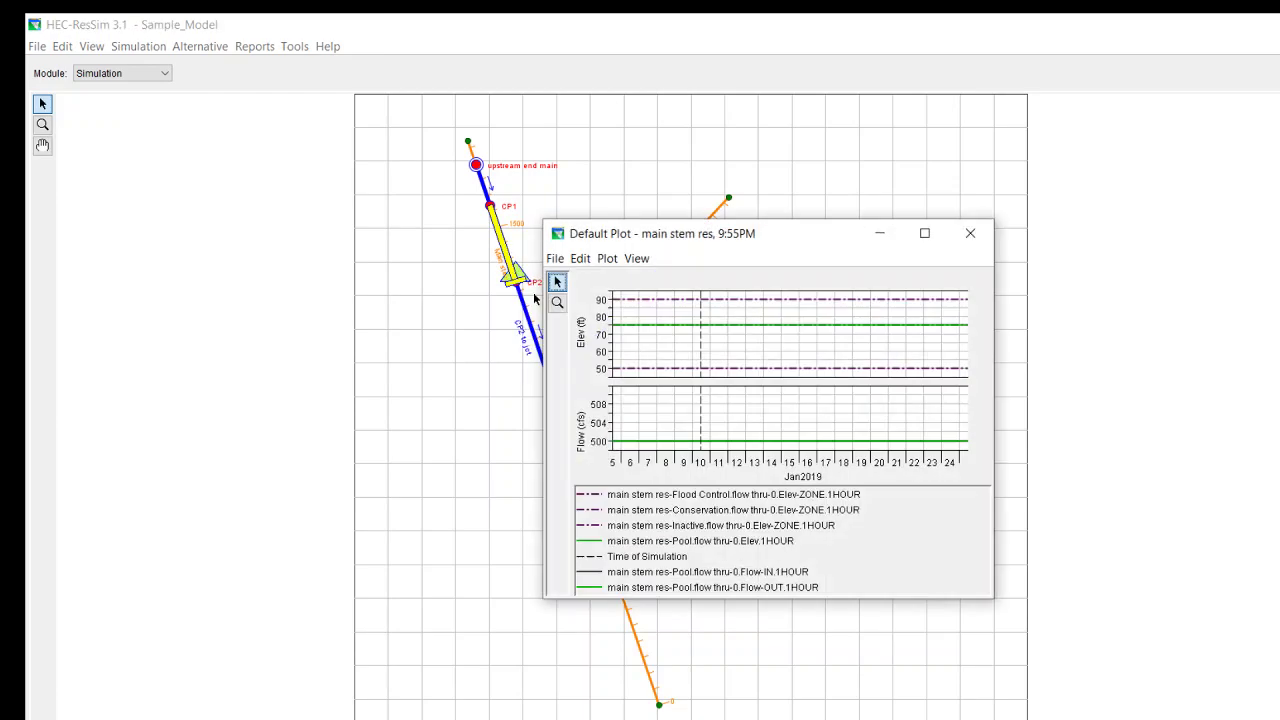
left_click_drag(544, 220, 279, 111)
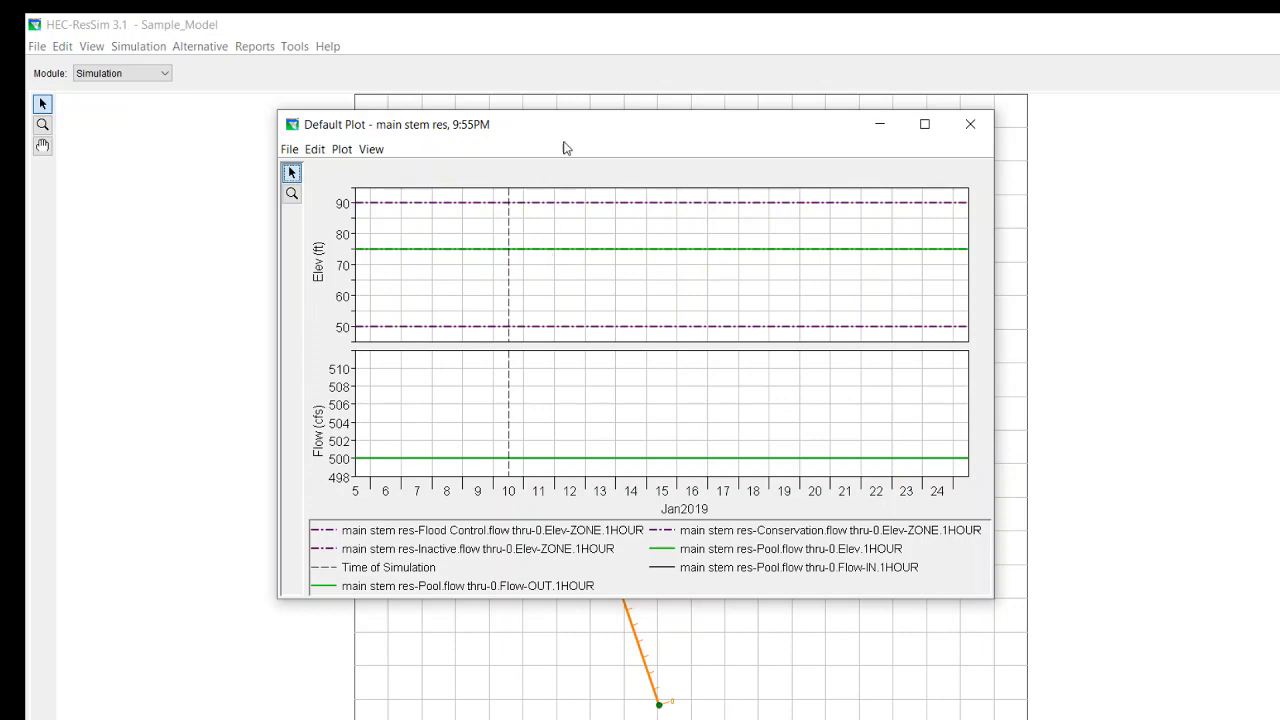
left_click_drag(566, 137, 720, 306)
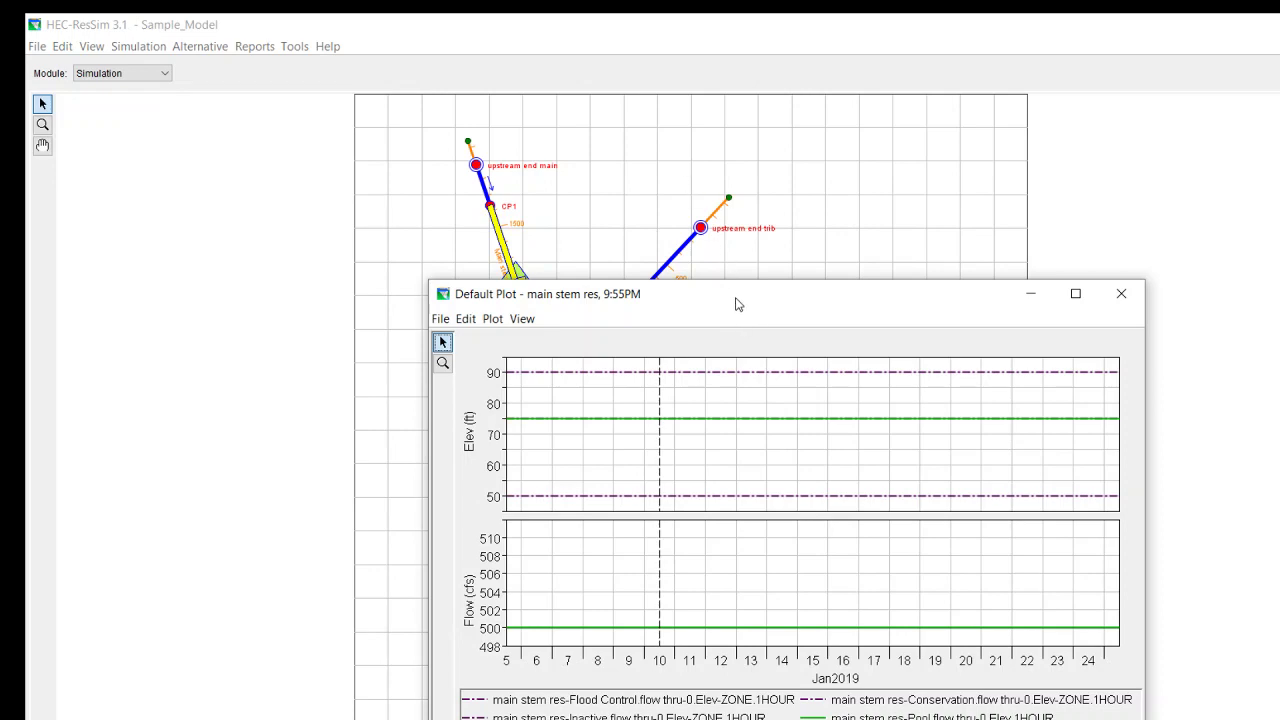
left_click_drag(735, 303, 619, 112)
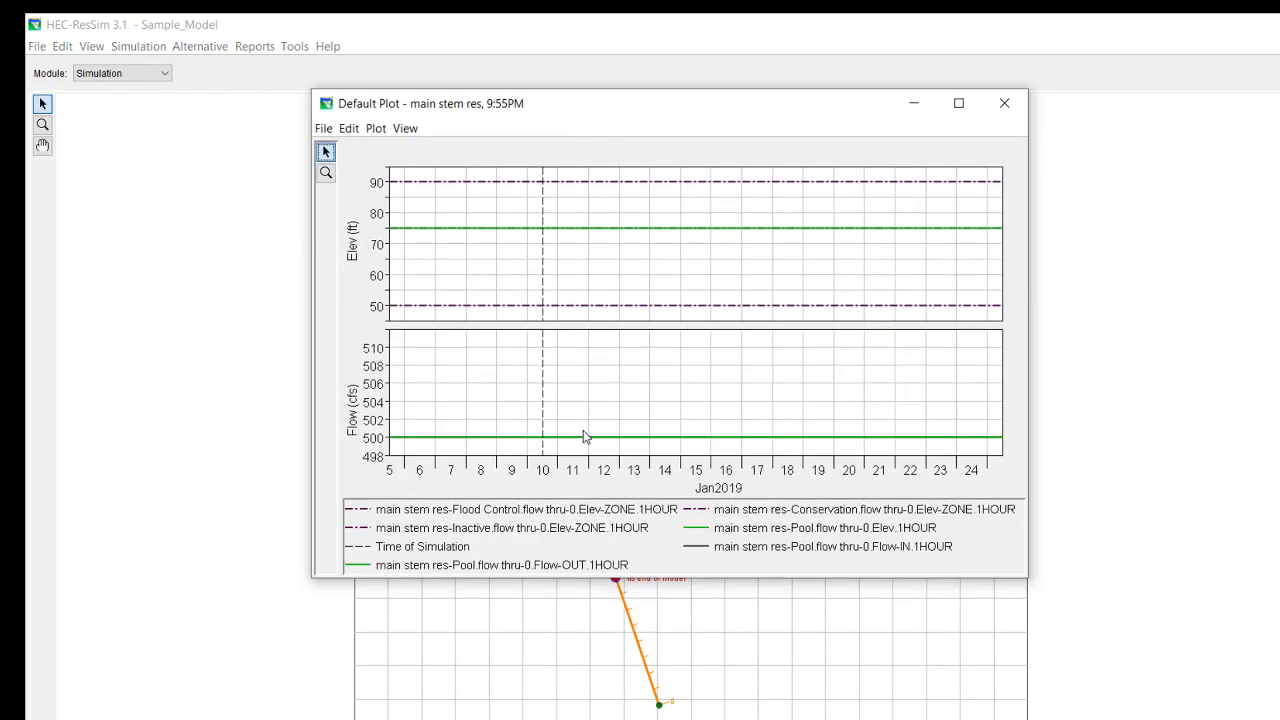
left_click(1004, 106)
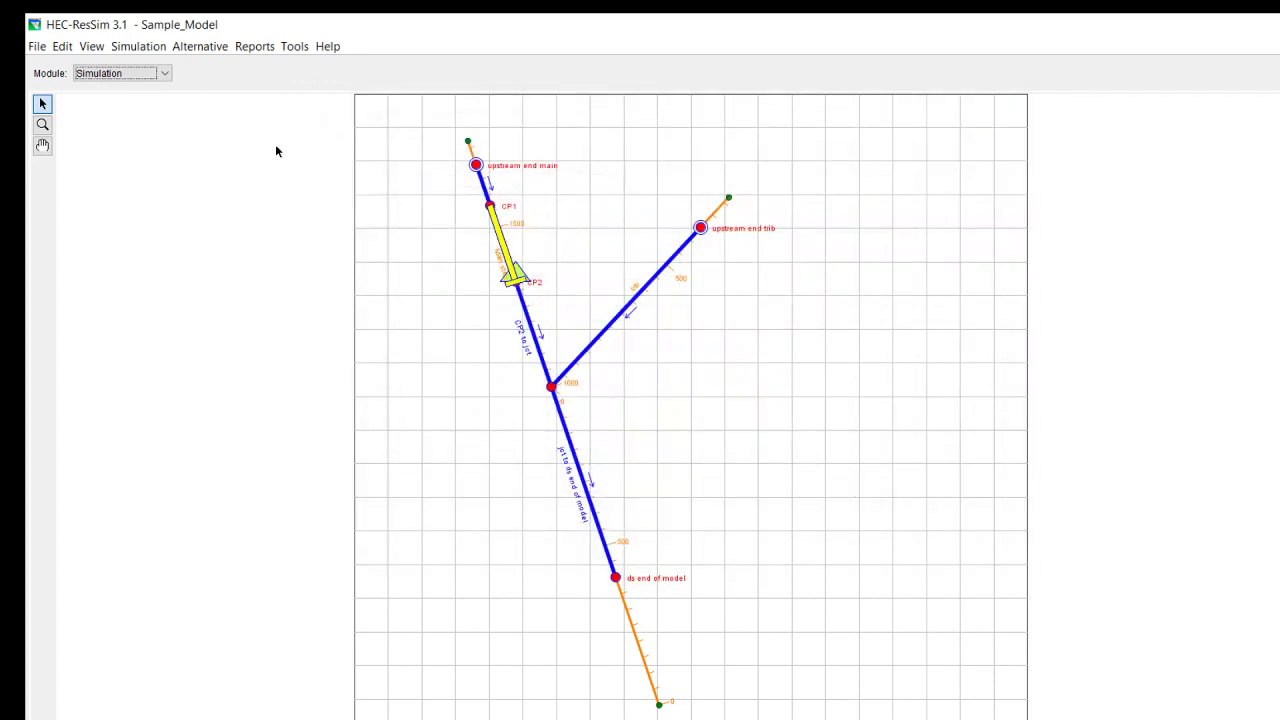
Step: Open the main stem res Reservoir Editor on its Operations page
right_click(500, 243)
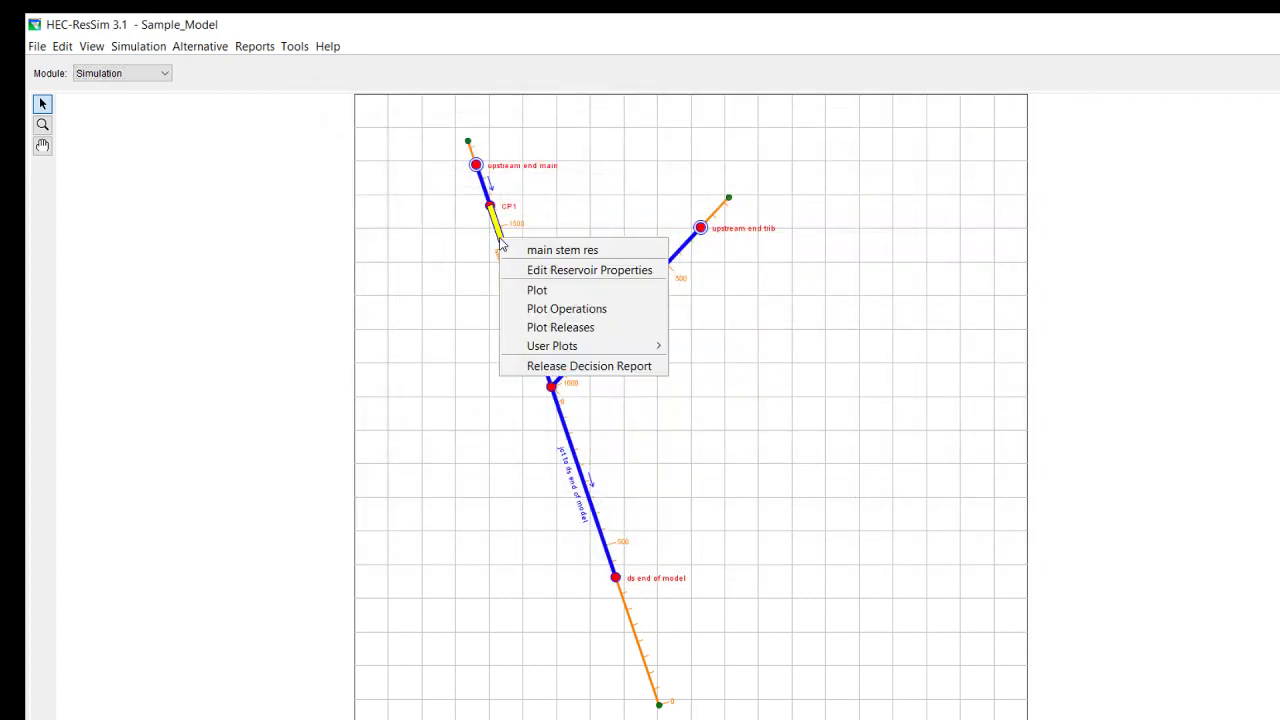
left_click(537, 272)
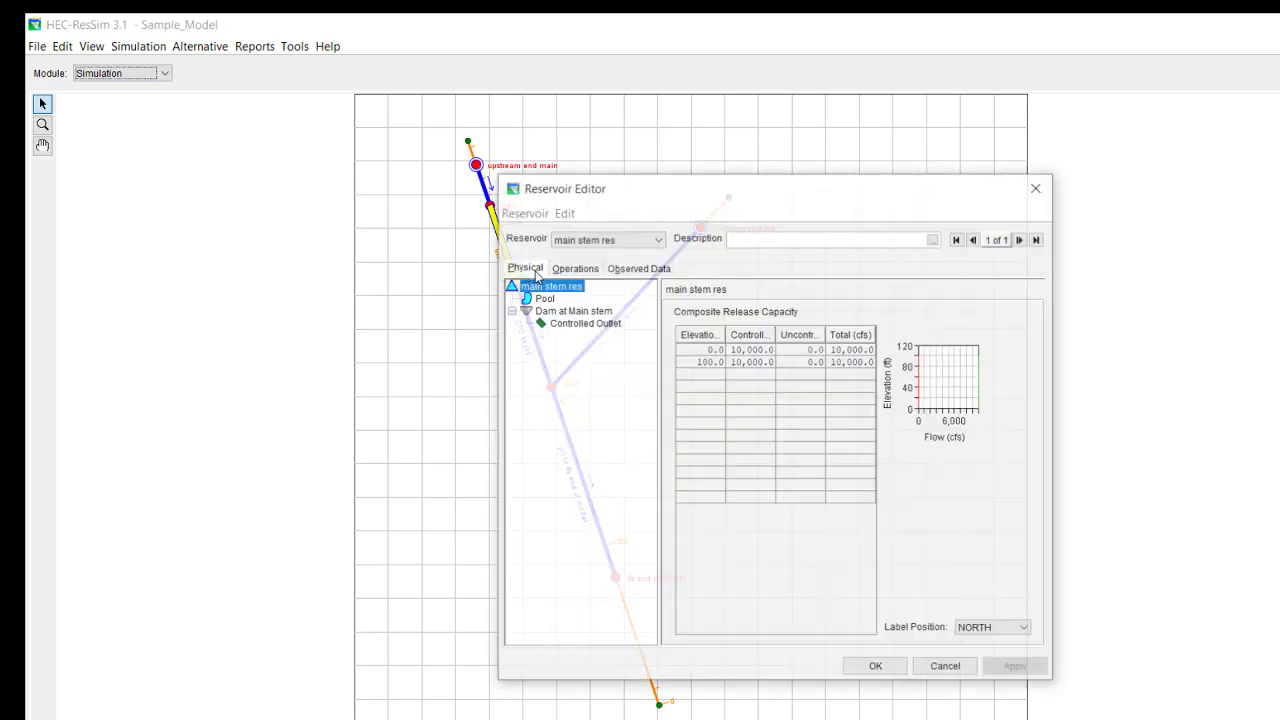
left_click_drag(671, 194, 564, 216)
left_click(472, 291)
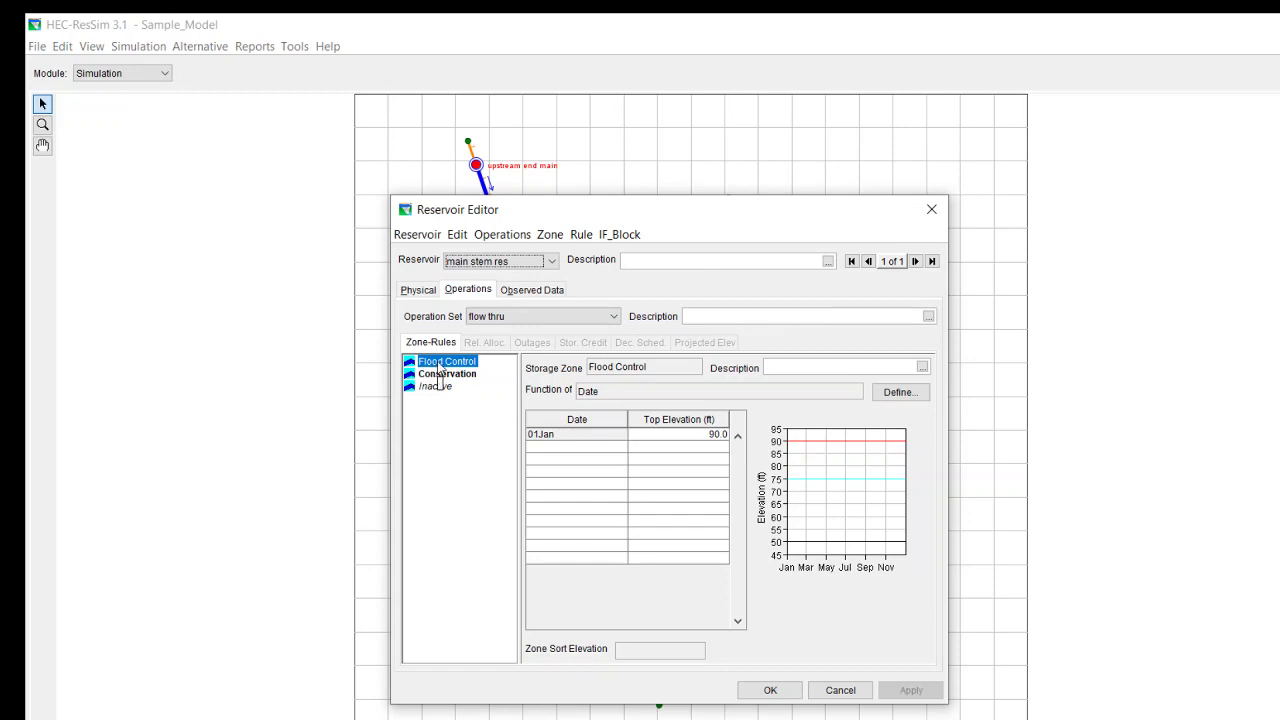
Step: Create rule 'min 150' under Flood Control as a Release Function from main stem res
right_click(439, 368)
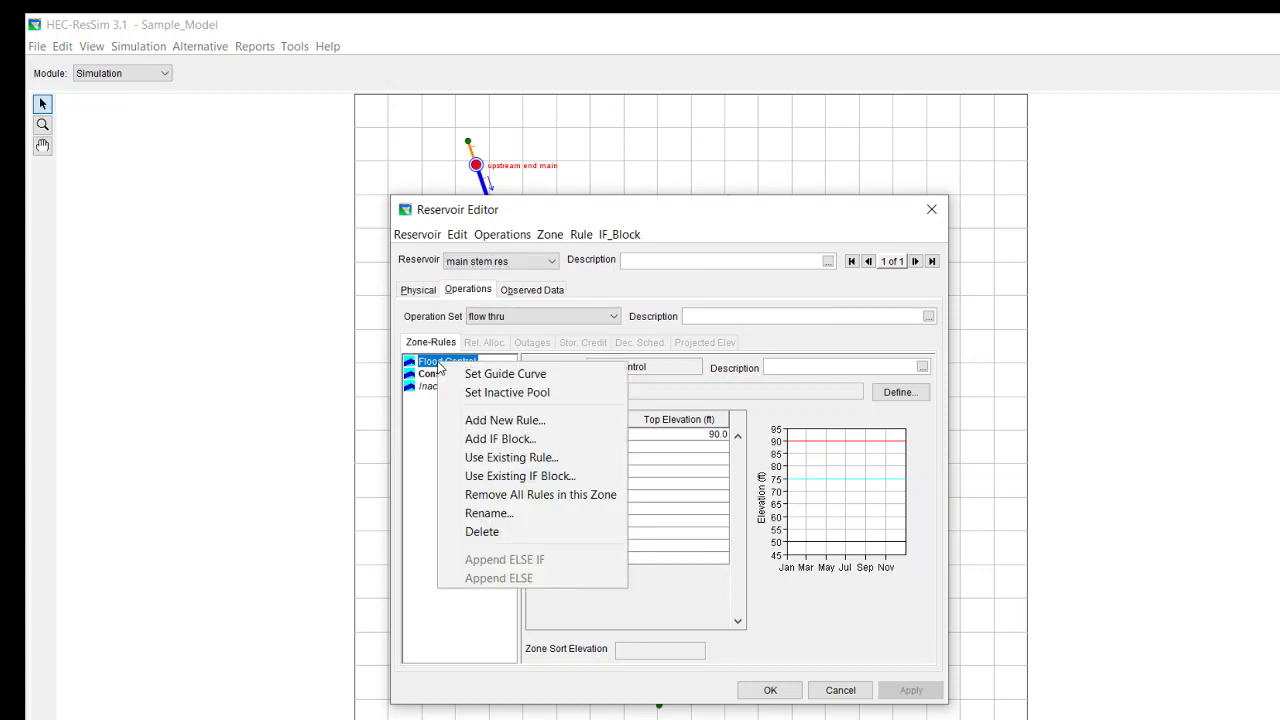
left_click(486, 421)
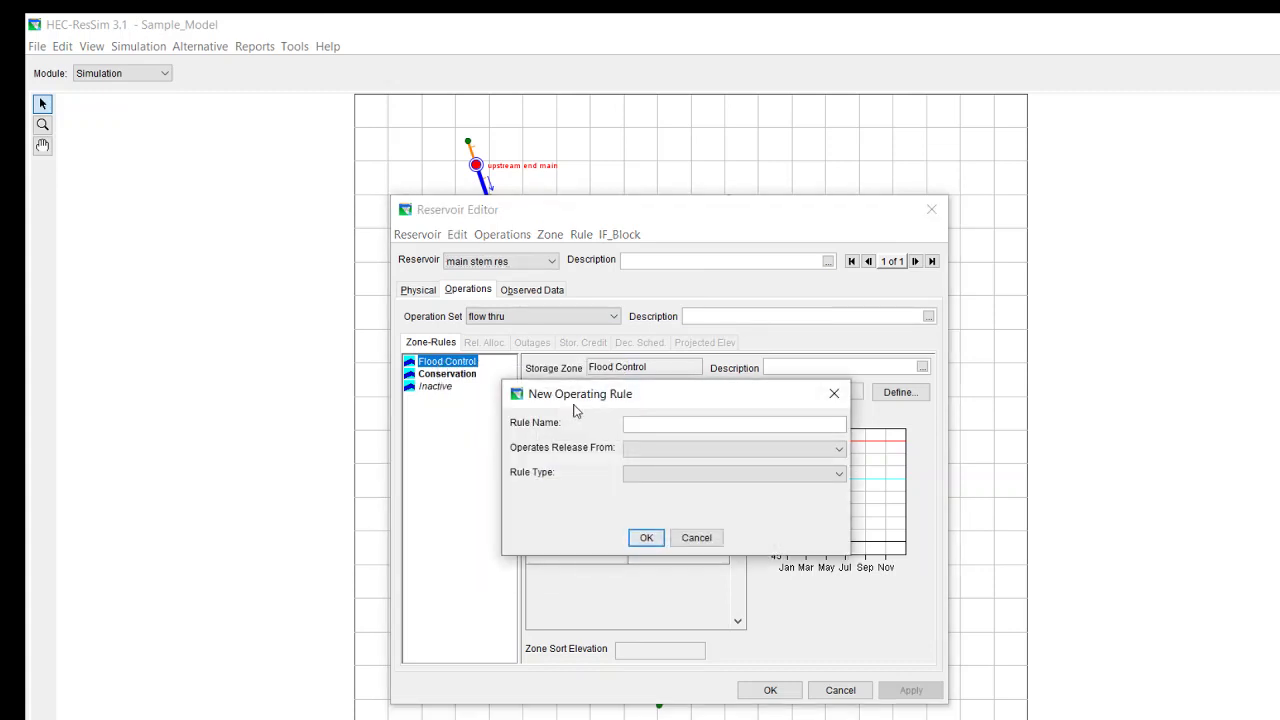
left_click(646, 426)
type("min 750")
left_click(655, 448)
left_click(657, 450)
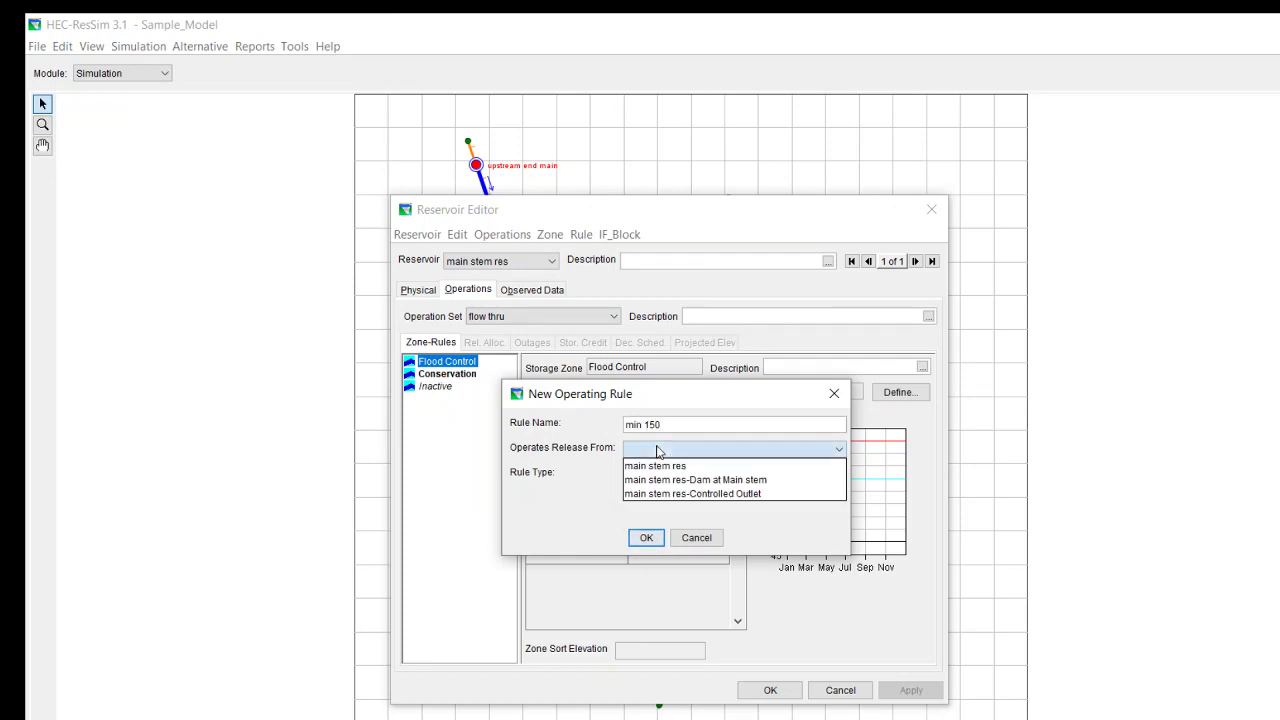
left_click(660, 463)
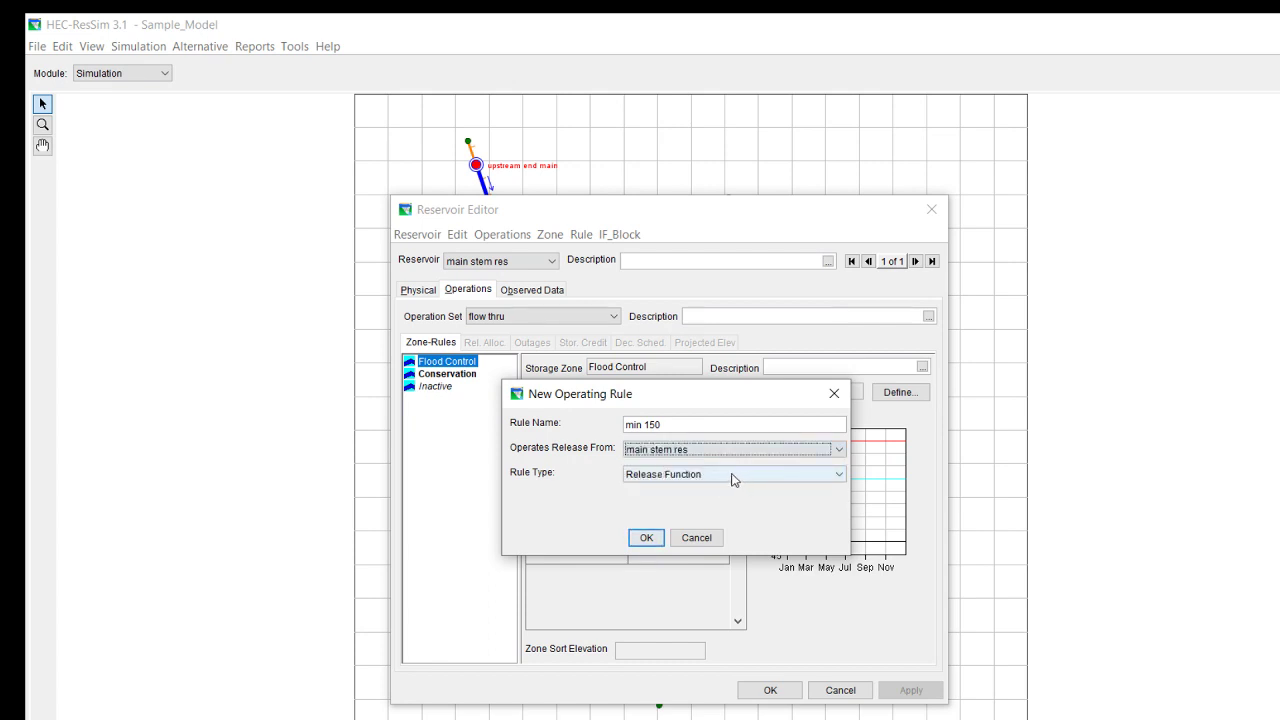
left_click(646, 537)
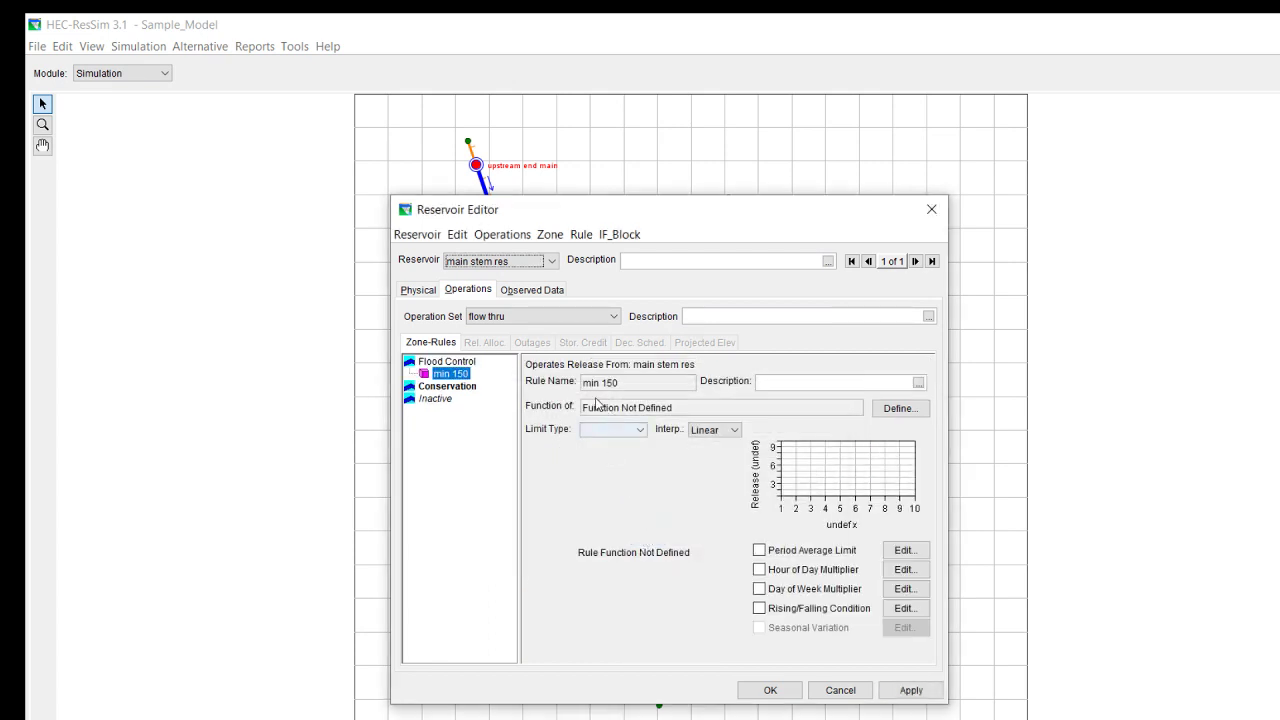
Step: Define min 150 as a Date-based Minimum limit of 150 cfs from 01JAN, then close the editor
left_click(876, 410)
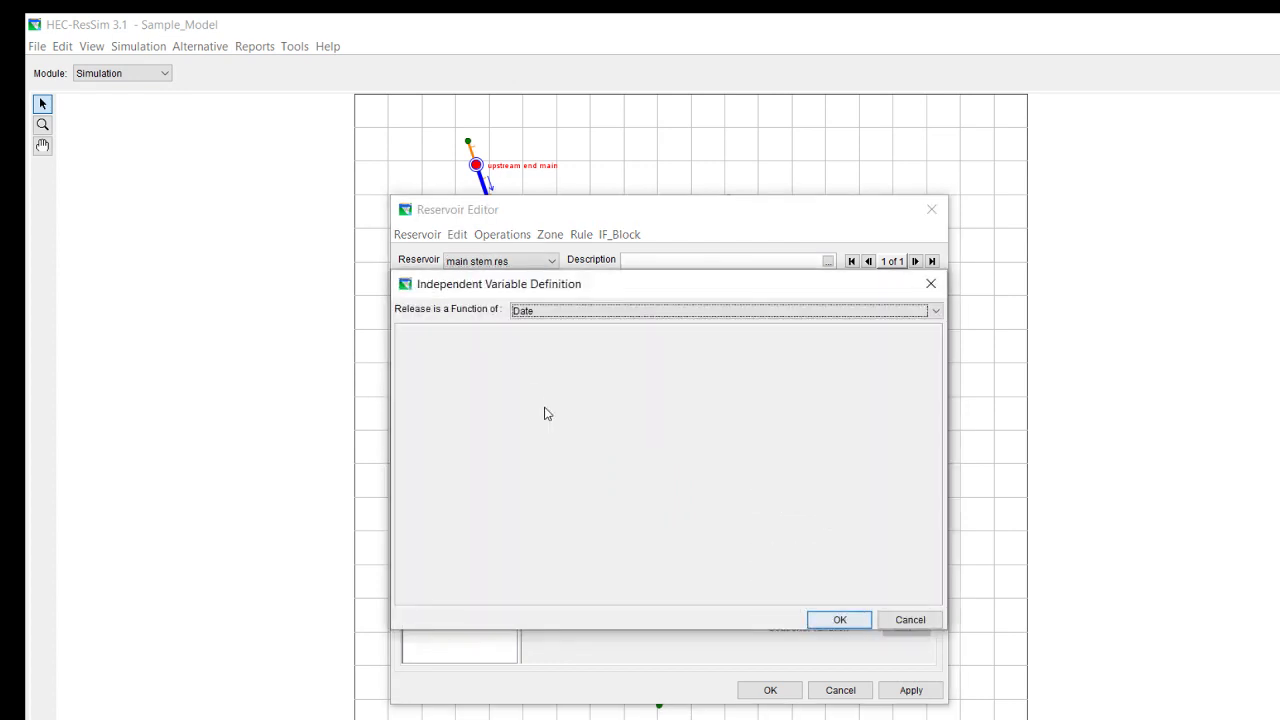
left_click(834, 620)
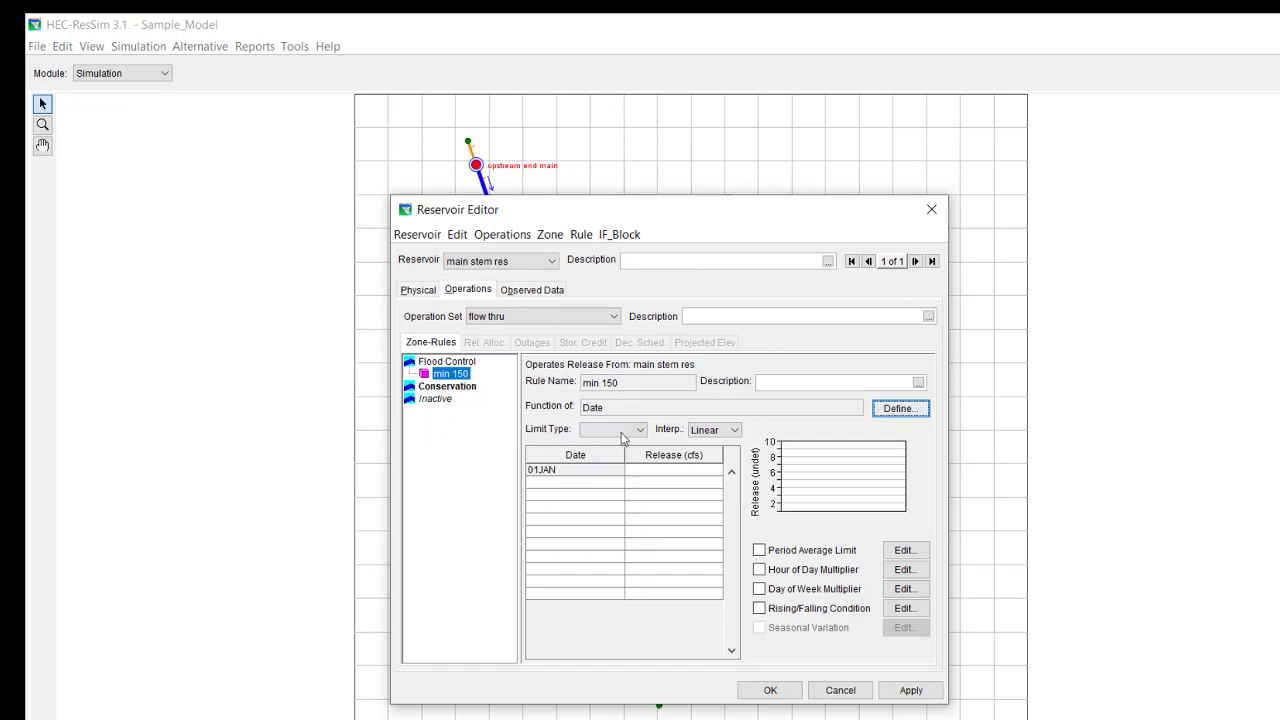
left_click(632, 430)
left_click(632, 446)
left_click(683, 472)
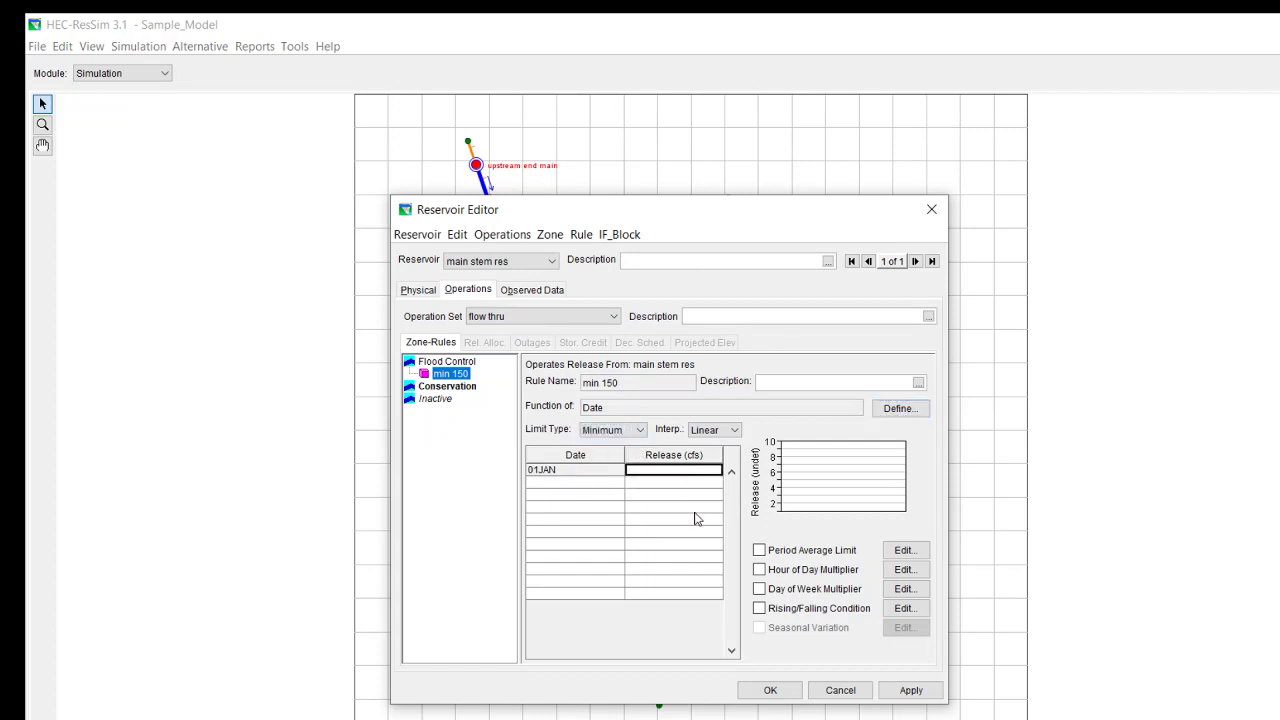
type("150")
left_click(911, 690)
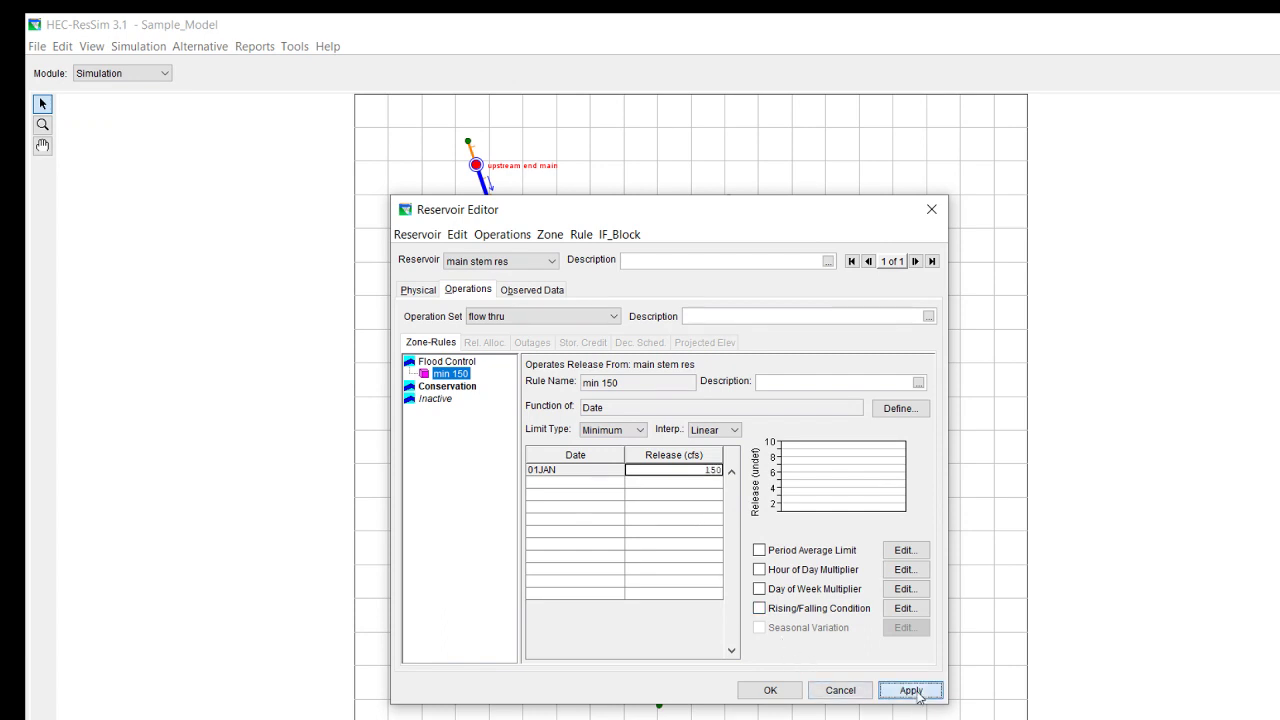
left_click(770, 692)
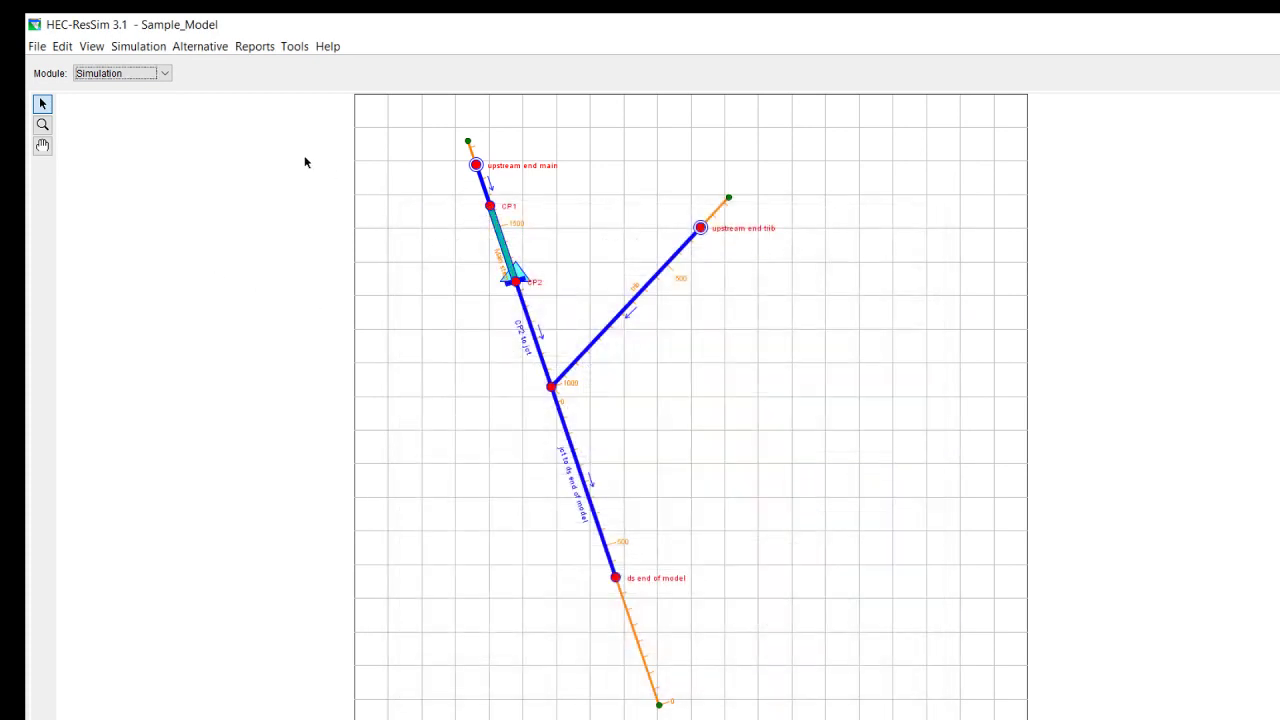
Step: Set main stem res-Pool lookback elevation to 77 in the flow thru alternative and save
left_click(199, 46)
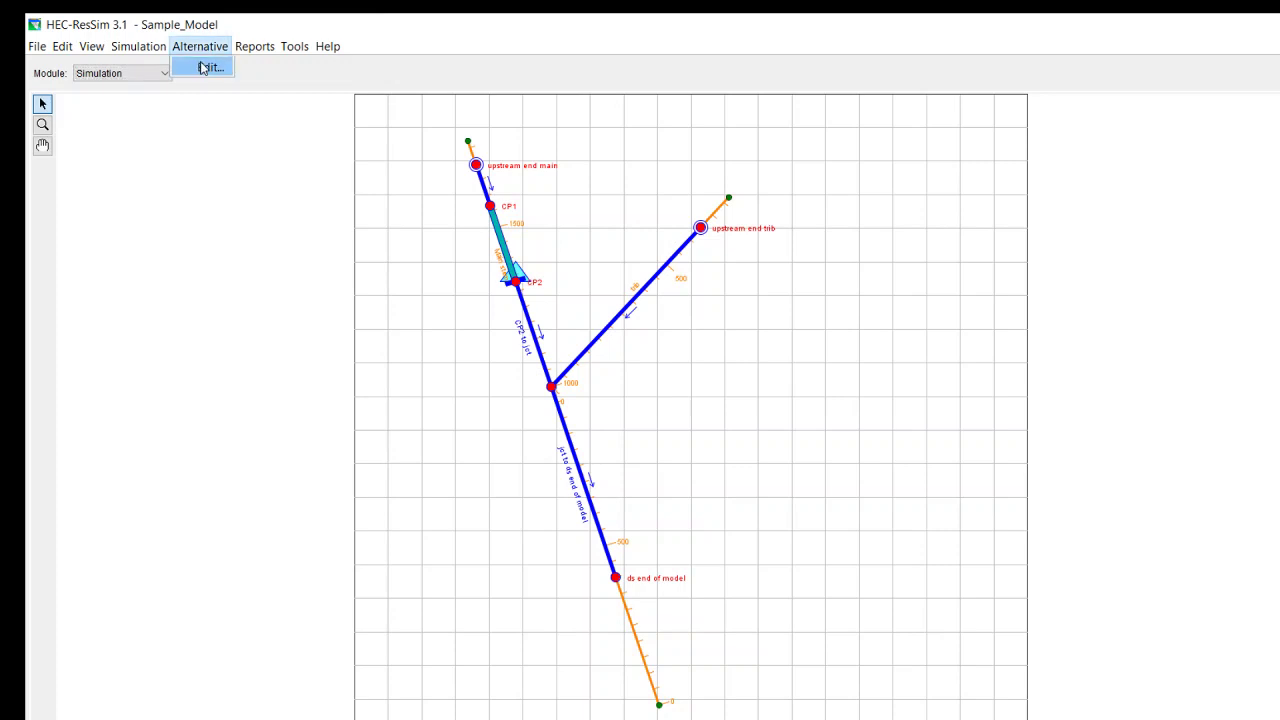
left_click(203, 66)
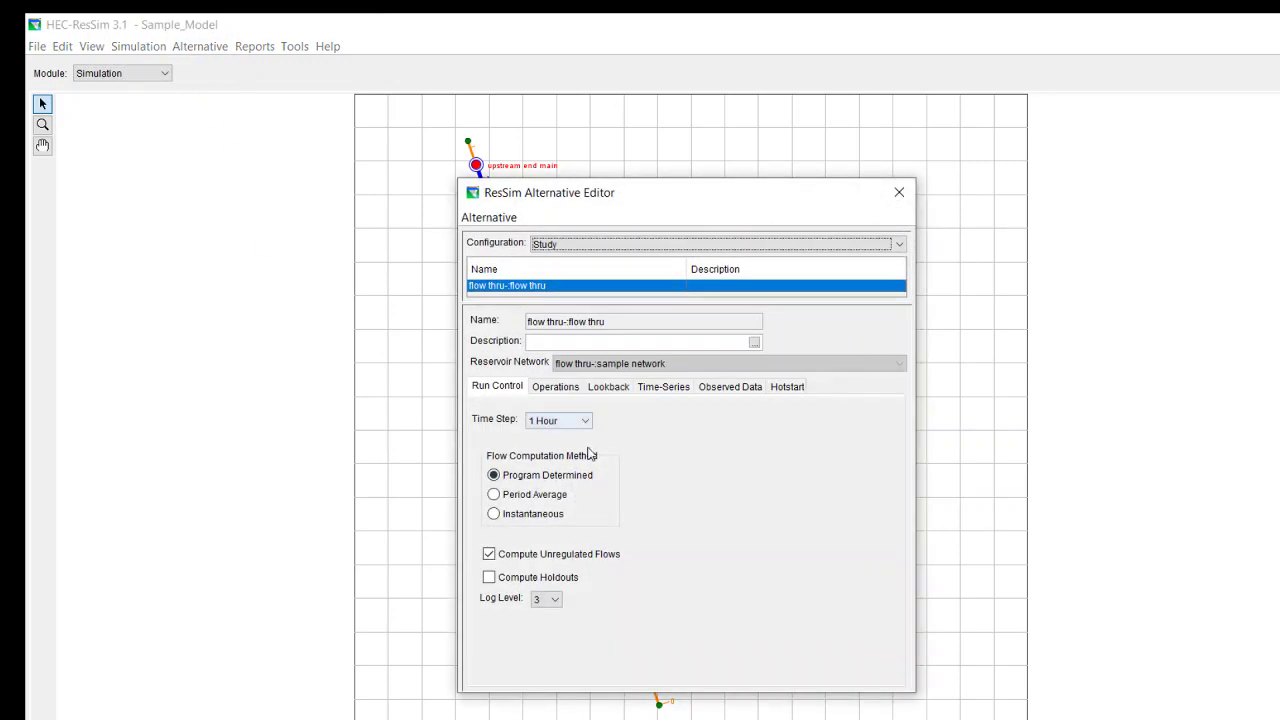
left_click(616, 388)
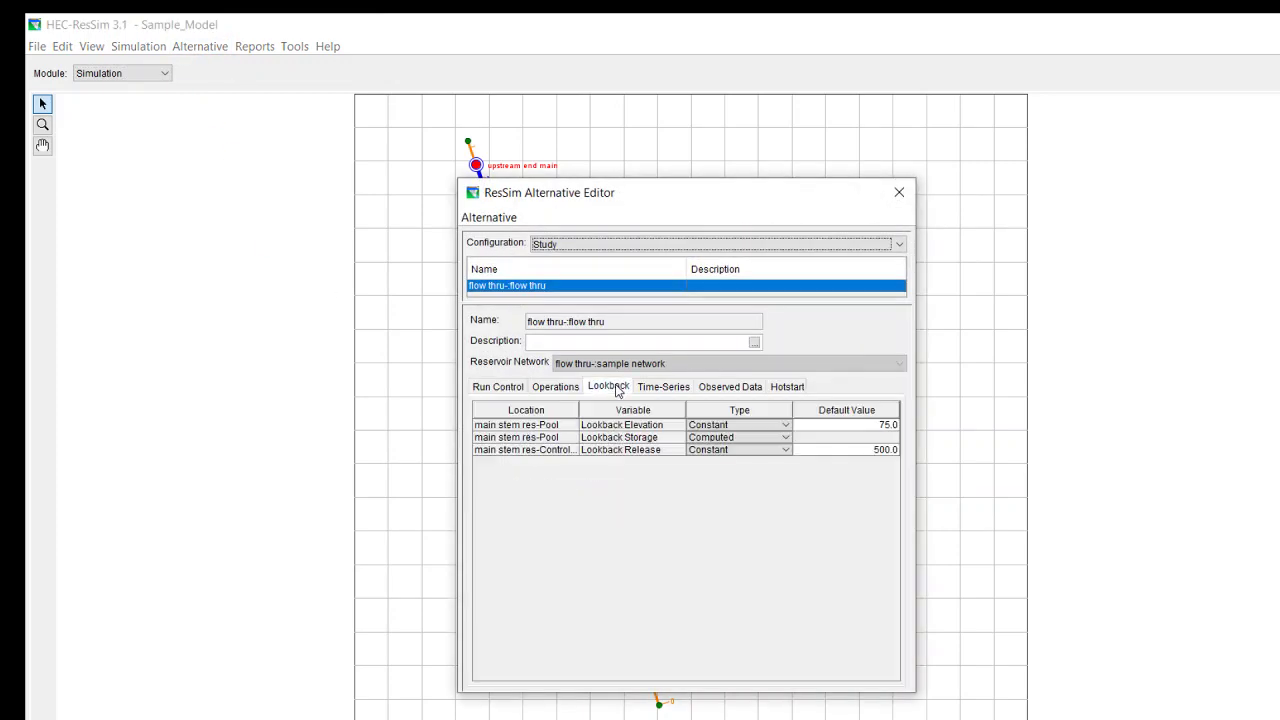
left_click(867, 426)
type("77")
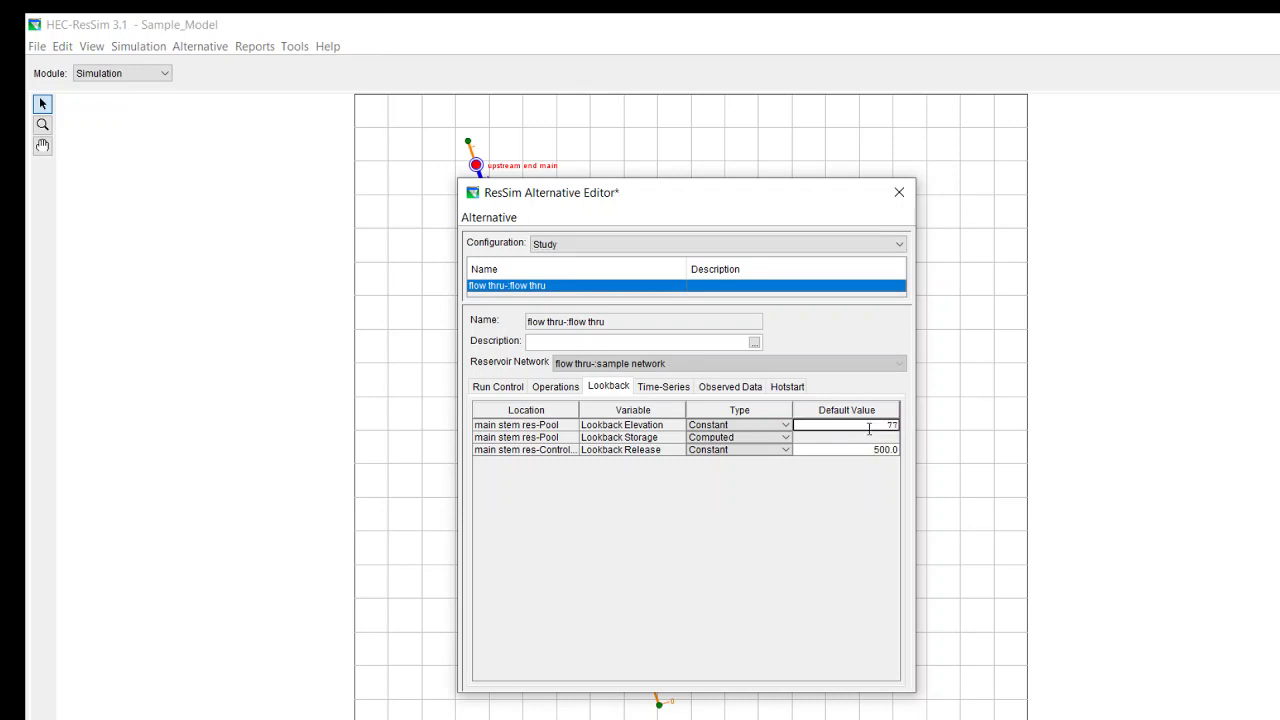
left_click(489, 217)
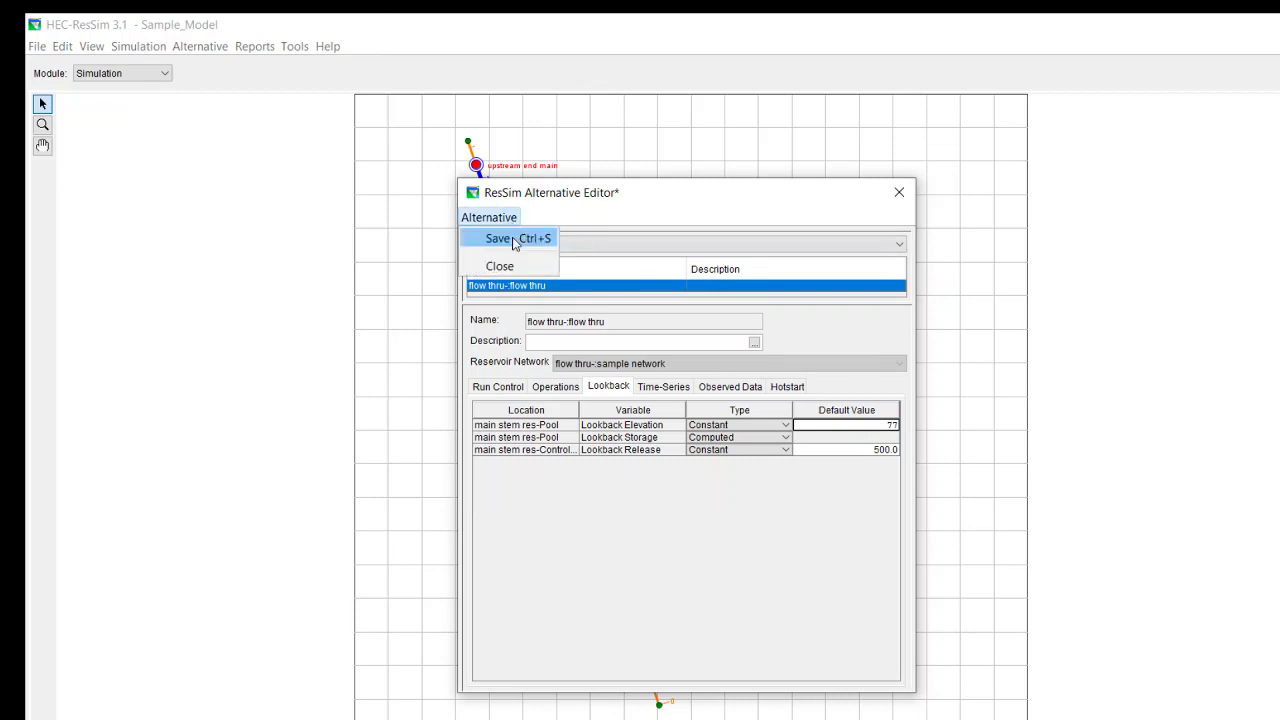
left_click(515, 242)
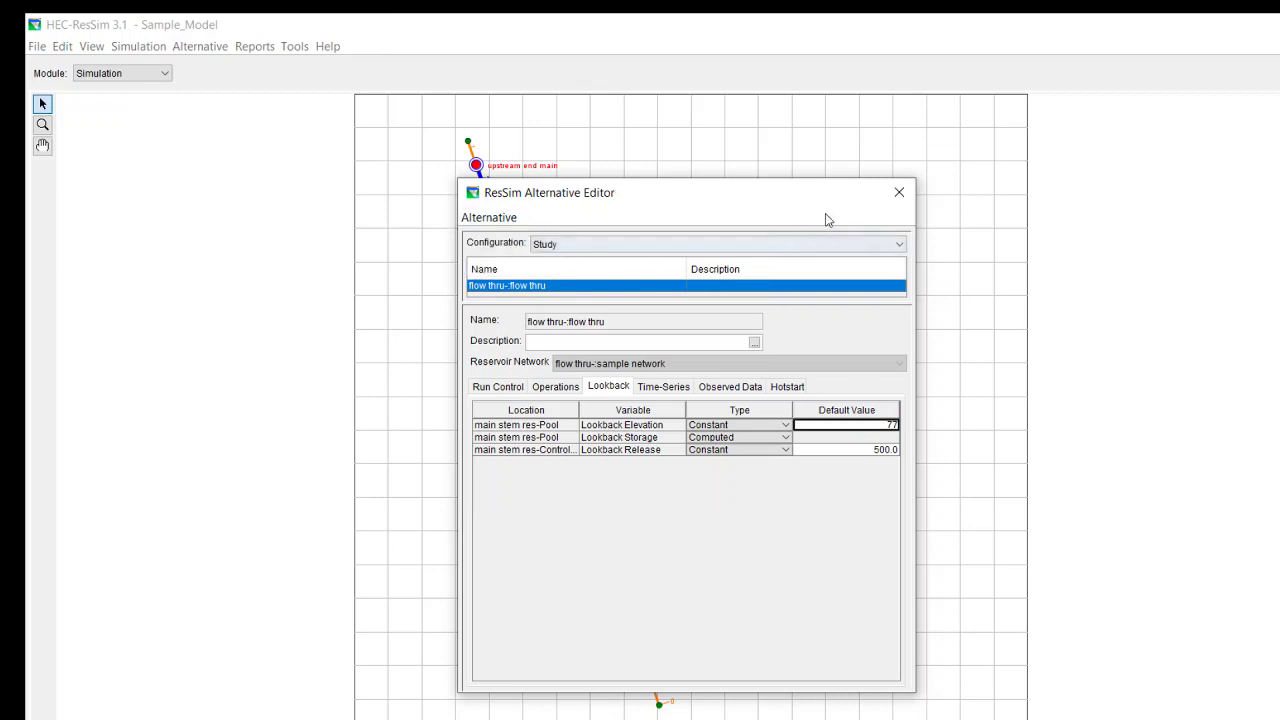
Step: Close the alternative editor and compute log, then plot the main stem res results
left_click(900, 193)
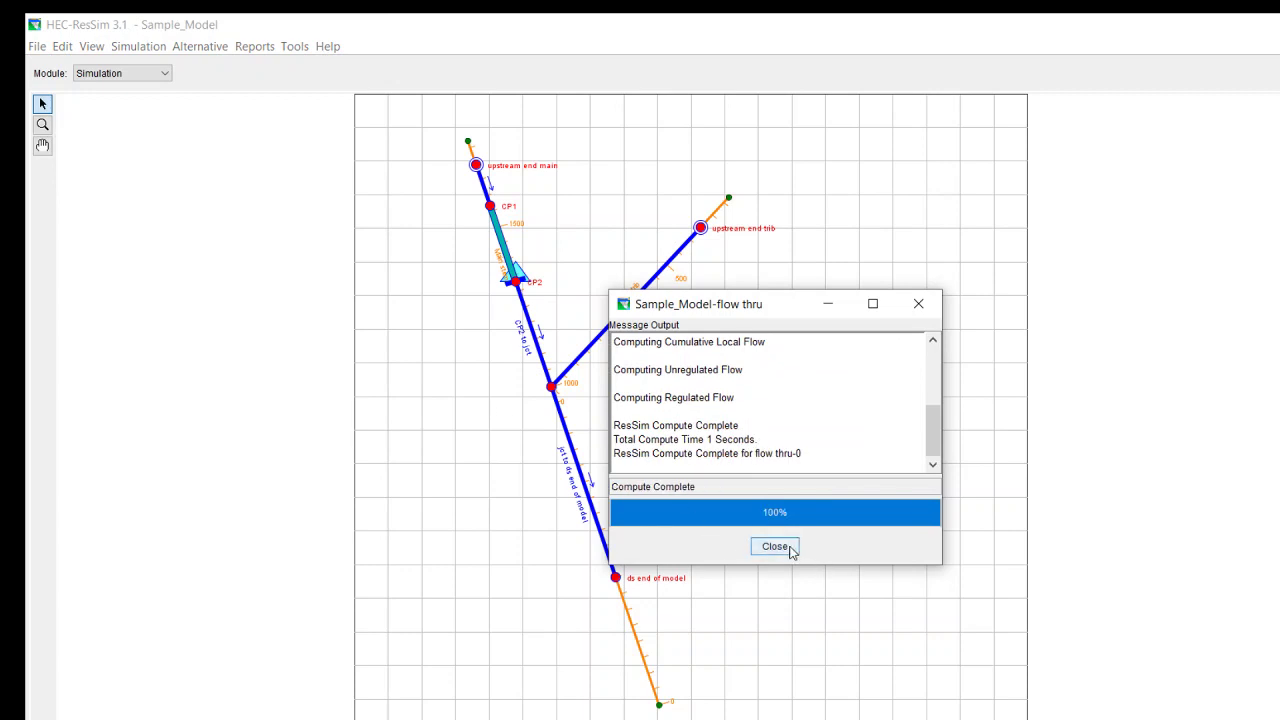
left_click(789, 548)
right_click(507, 254)
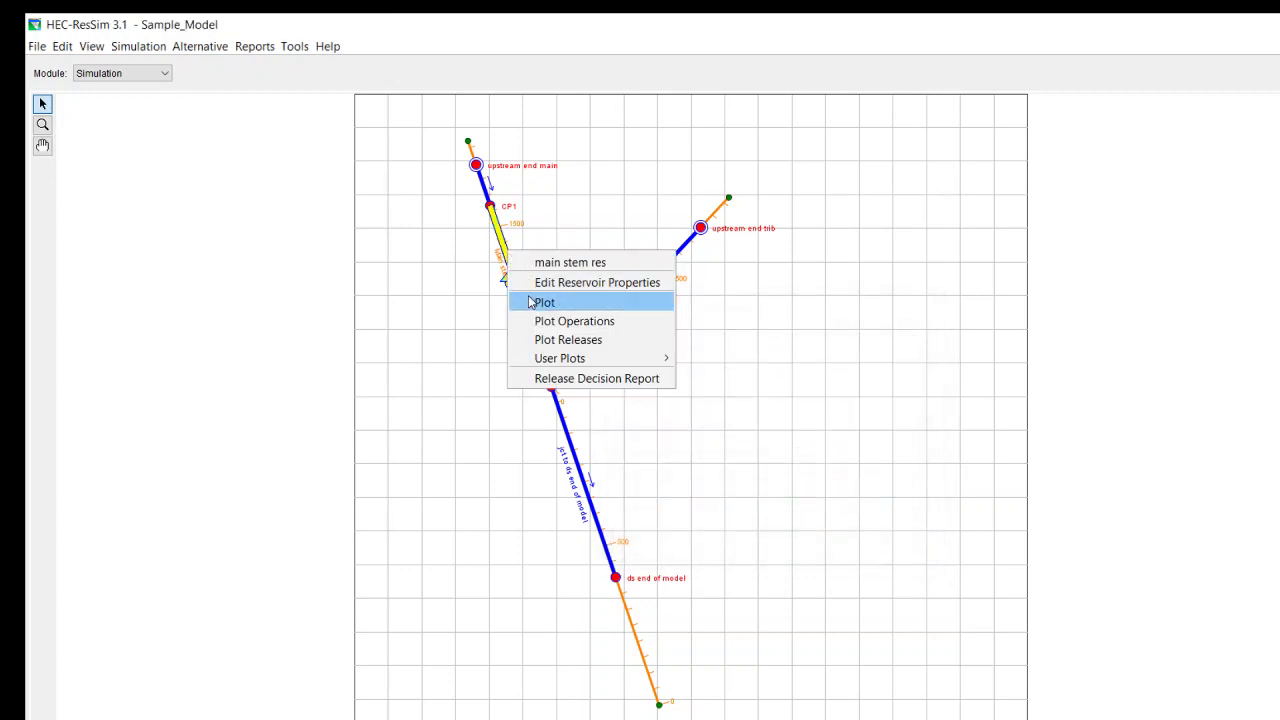
left_click(540, 302)
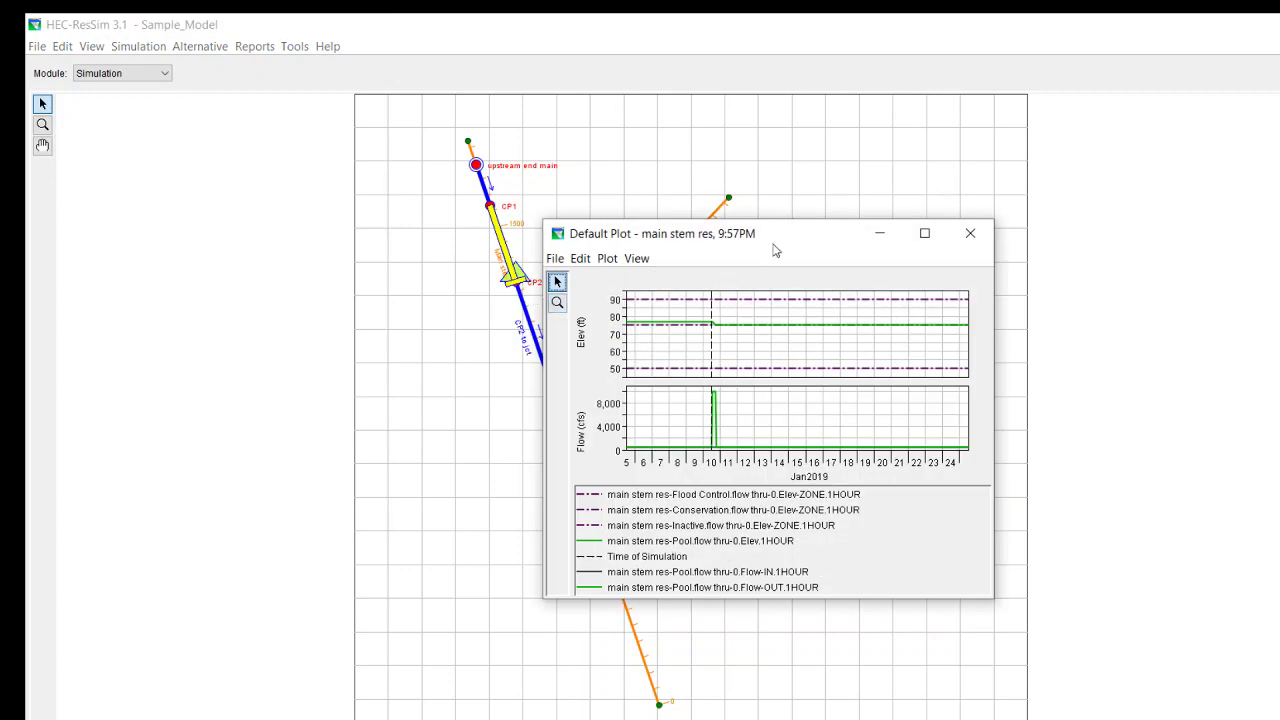
Step: Maximize the results plot and read the 10,000 cfs outflow spike
left_click_drag(794, 243, 988, 299)
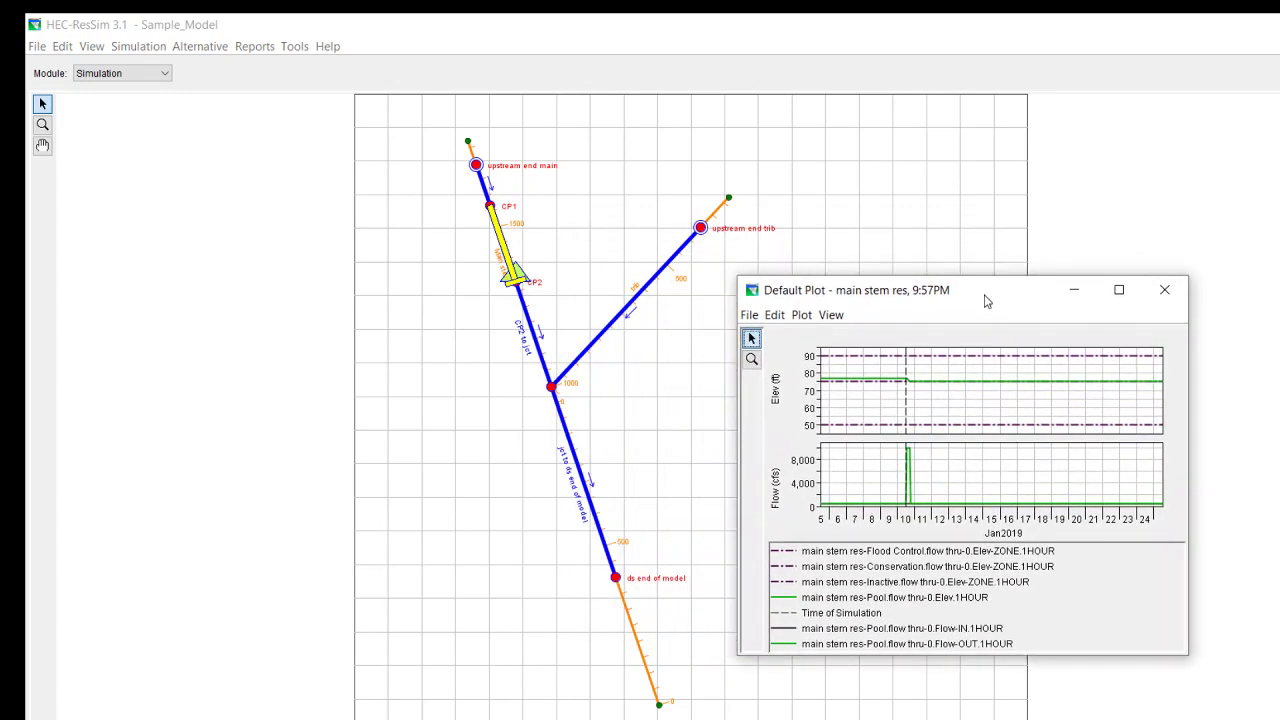
left_click(1119, 289)
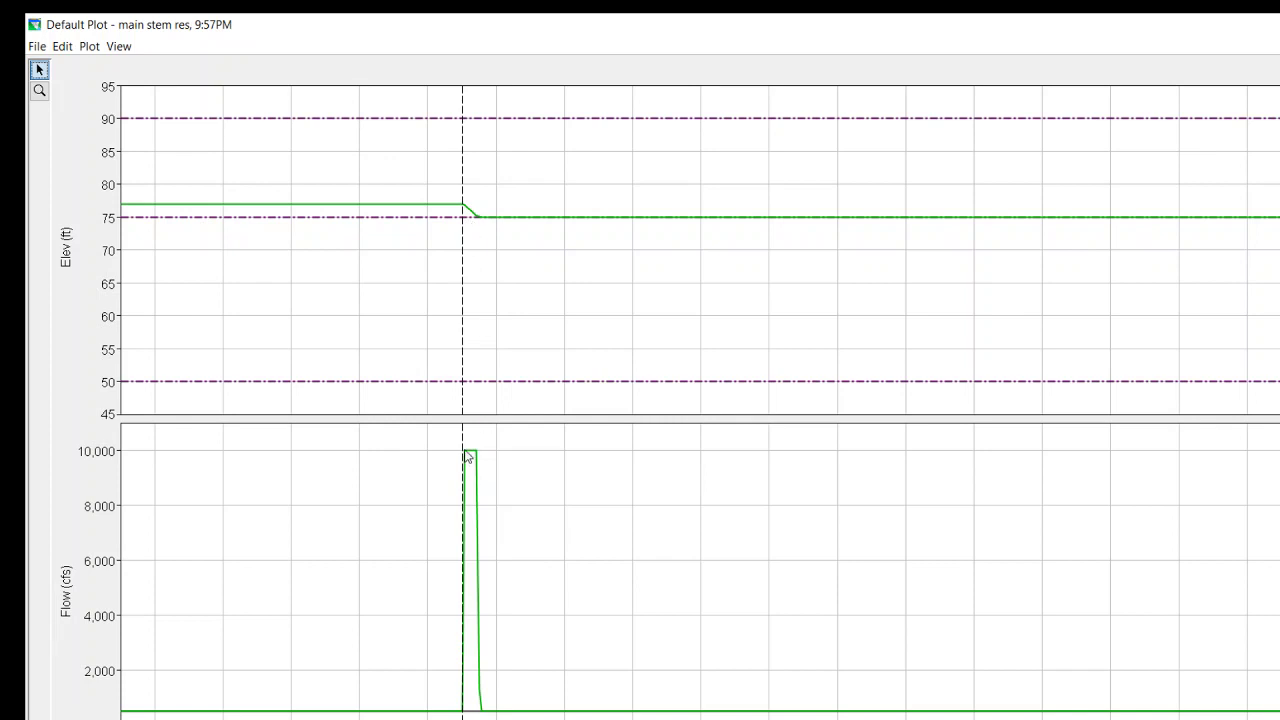
mouse_move(475, 457)
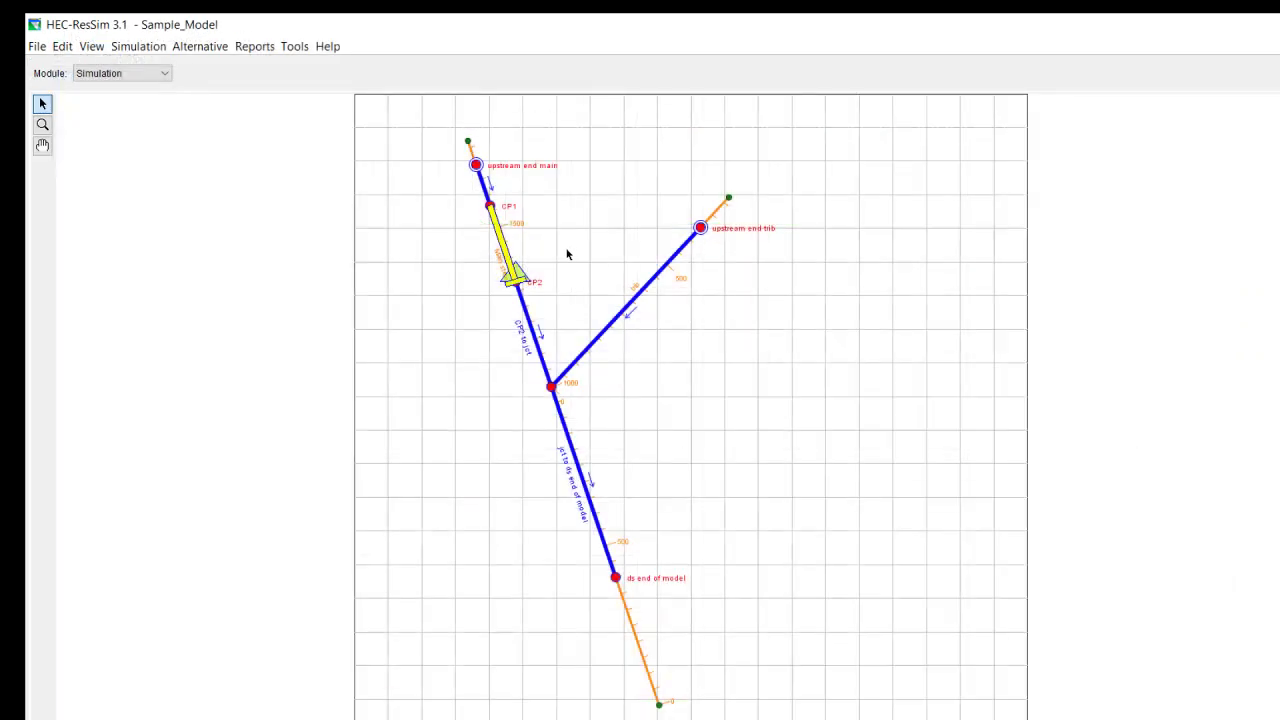
Step: Check the controlled outlet's release capacity under Physical, then cancel the reservoir editor
right_click(506, 256)
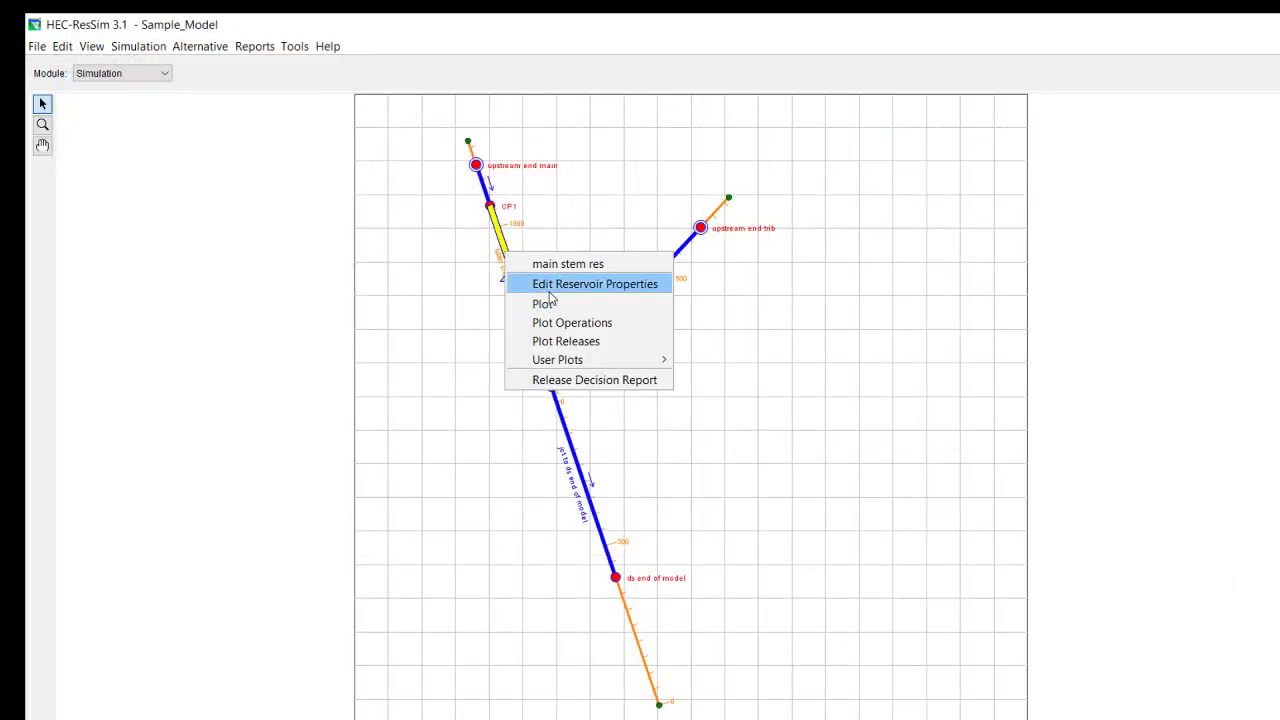
left_click(512, 285)
left_click(418, 290)
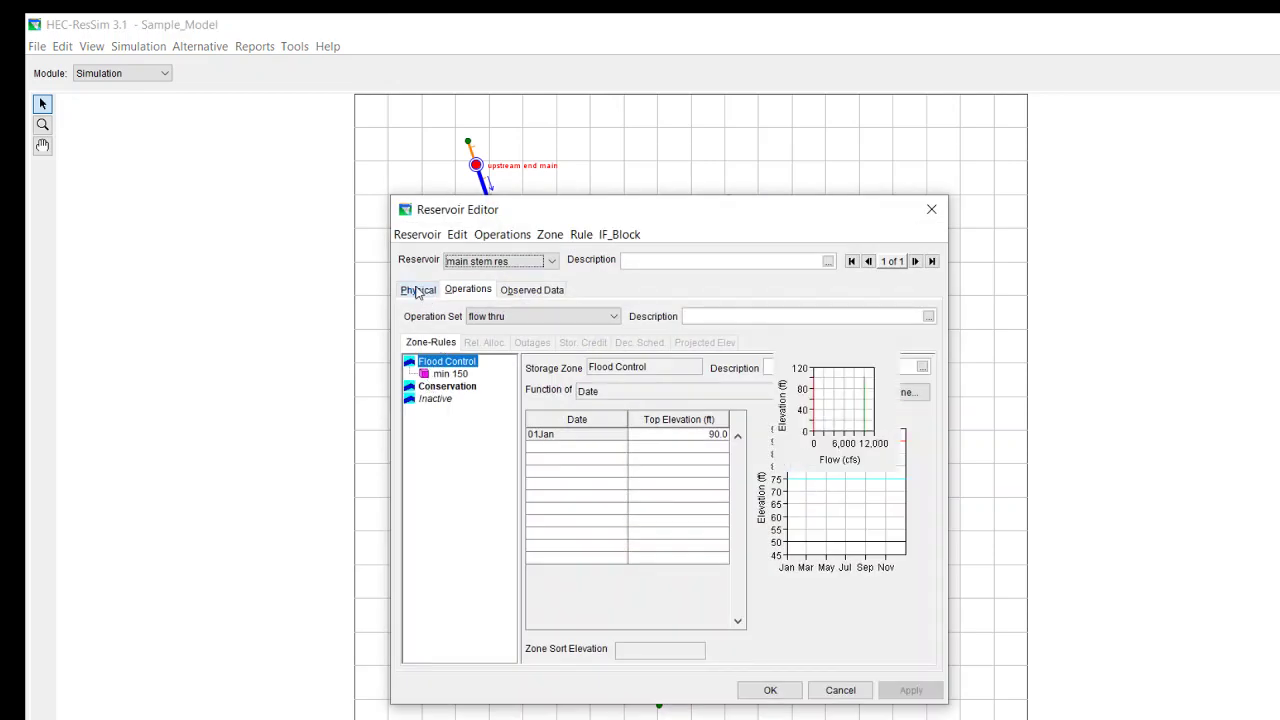
left_click(470, 345)
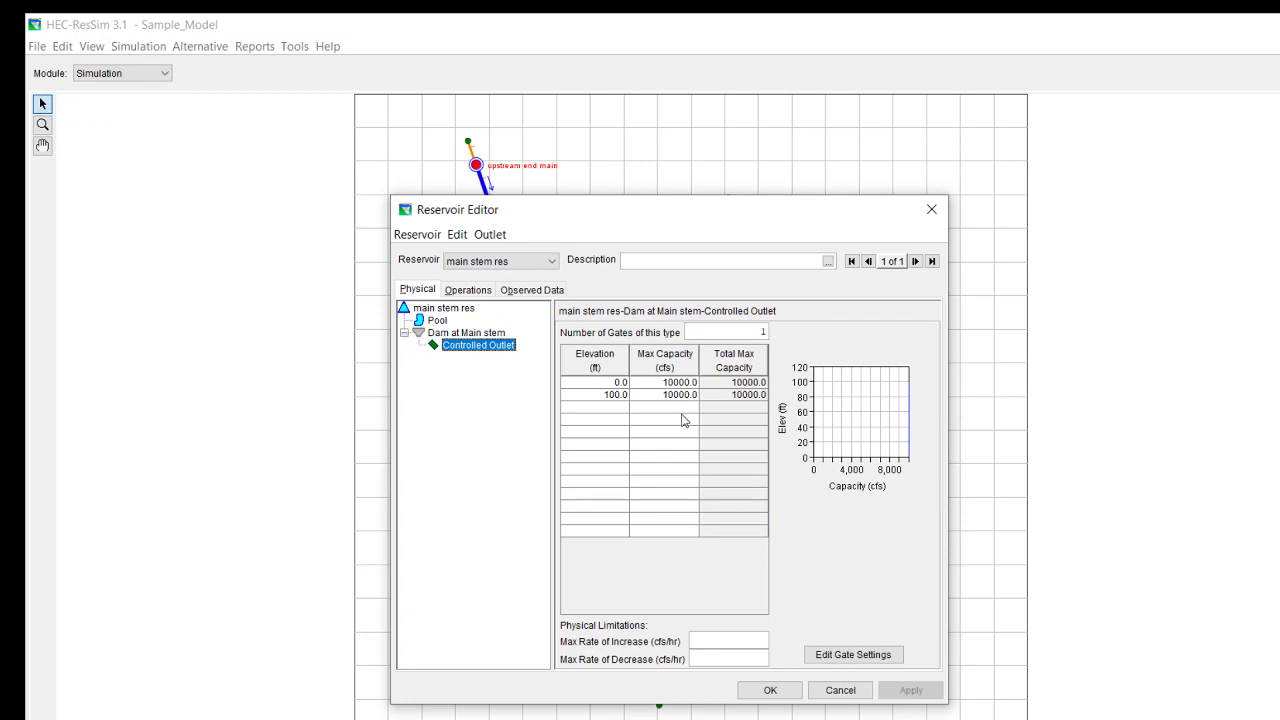
left_click(842, 691)
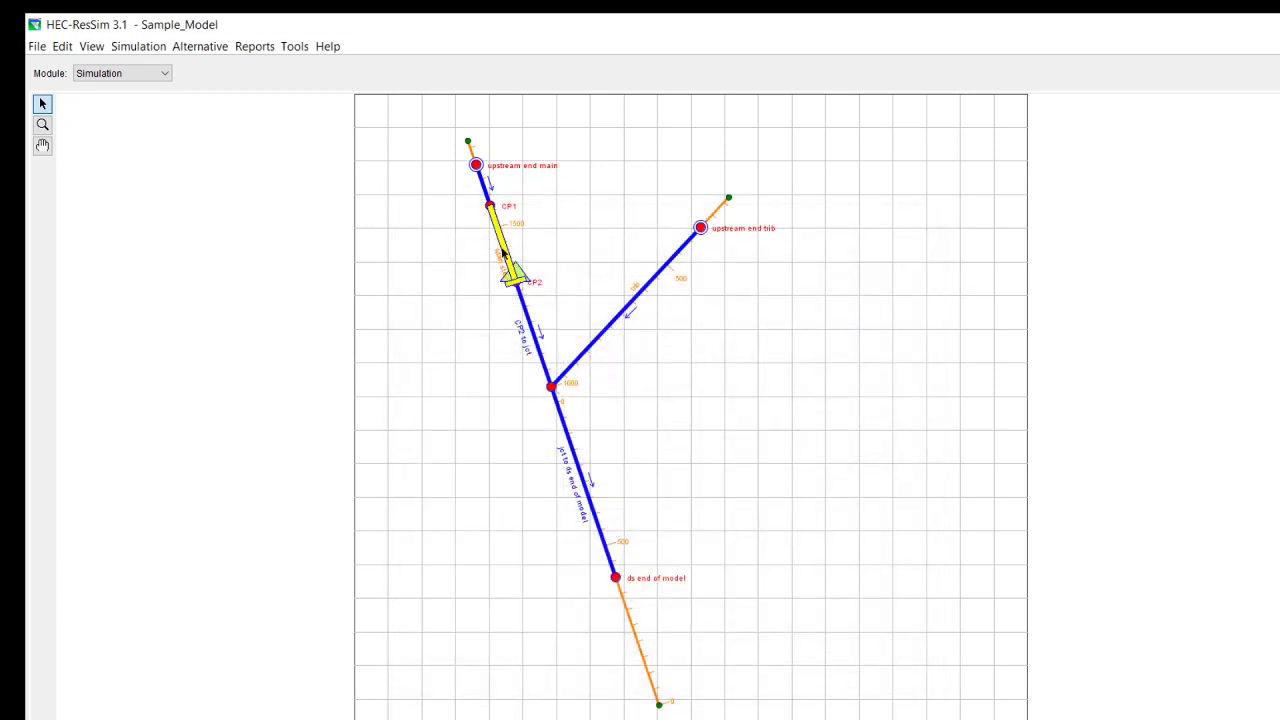
Step: Reopen the main stem res editor on the Operations tab showing min 150
right_click(504, 255)
left_click(535, 281)
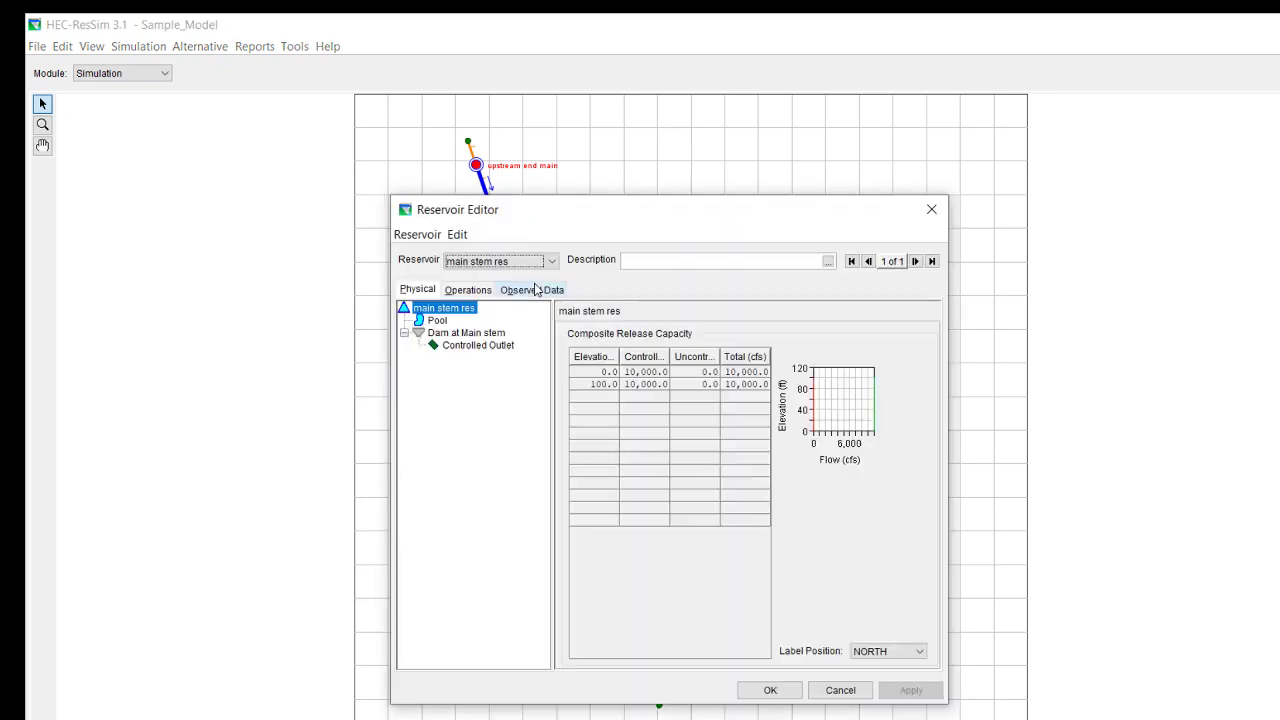
left_click(470, 290)
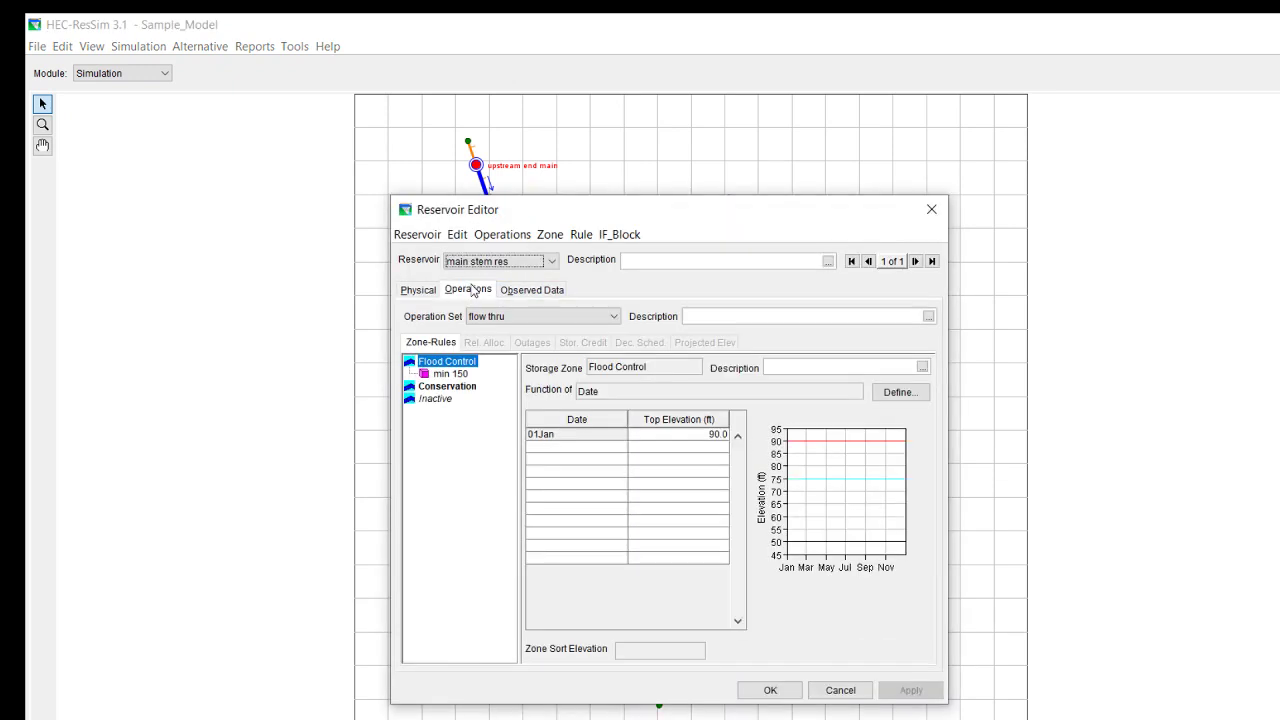
Step: Add the min 150 rule to all zones including Conservation, then apply and close
left_click(450, 375)
right_click(448, 375)
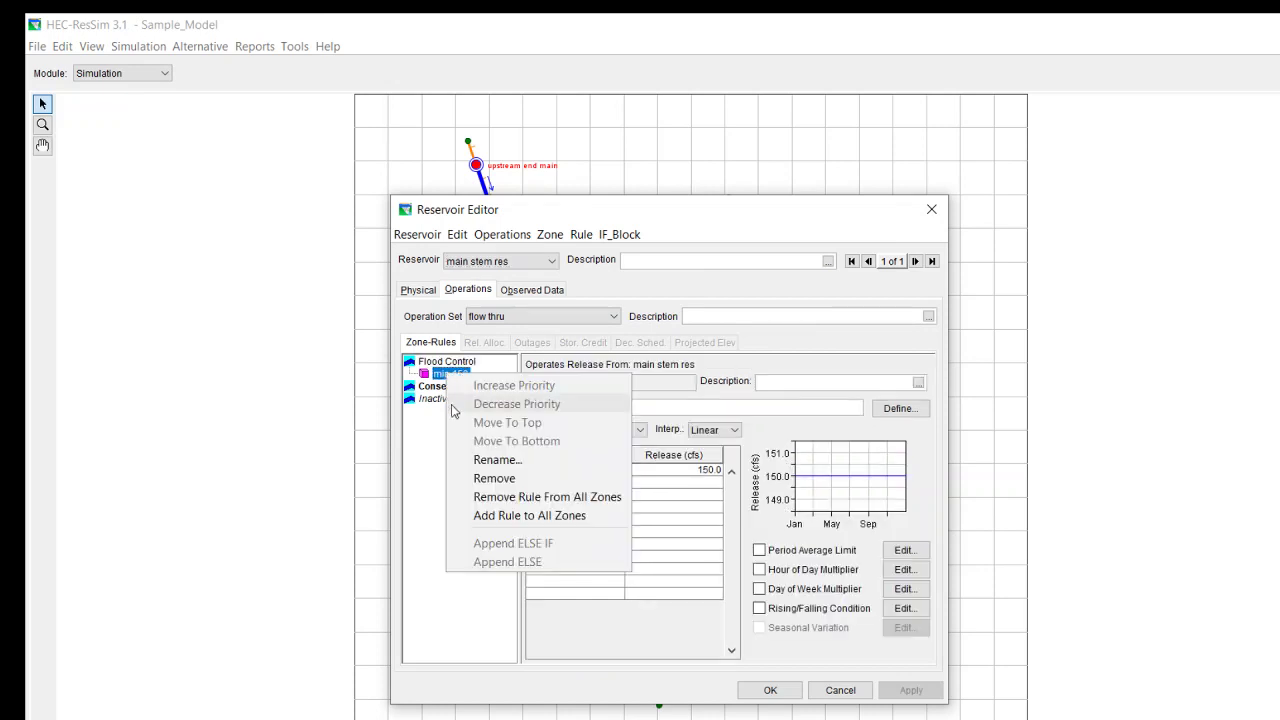
left_click(490, 515)
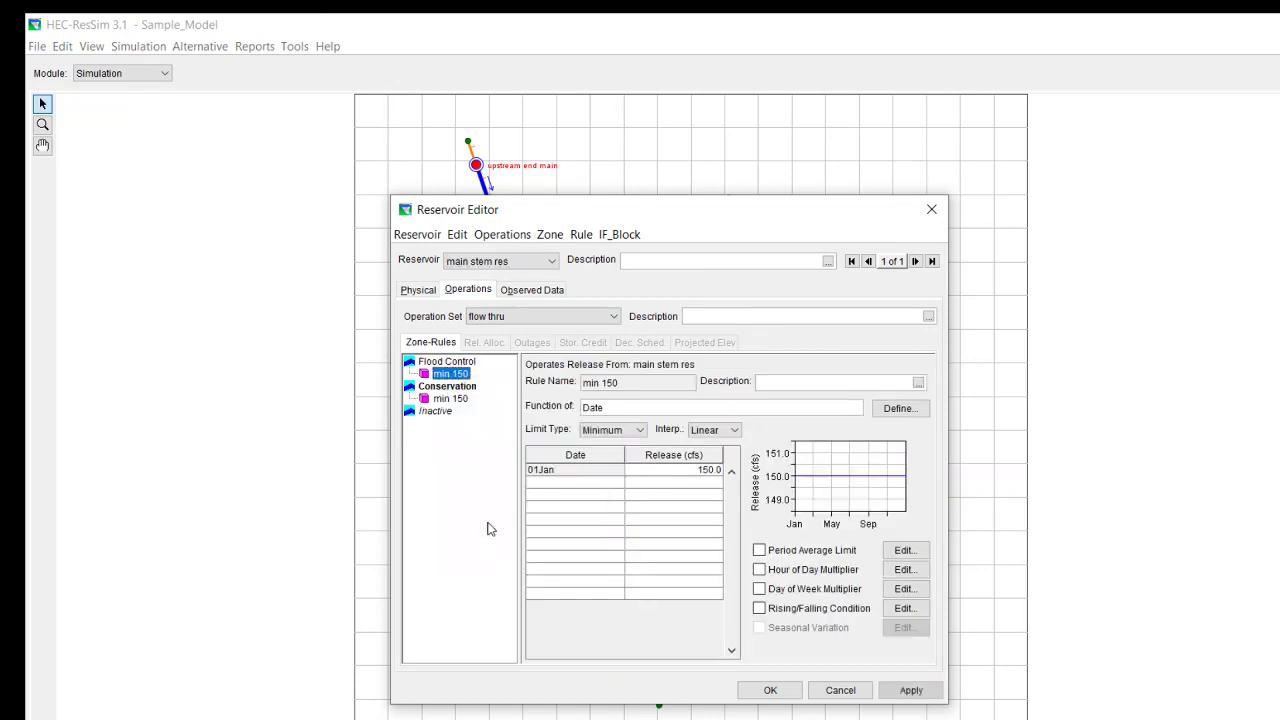
left_click(447, 387)
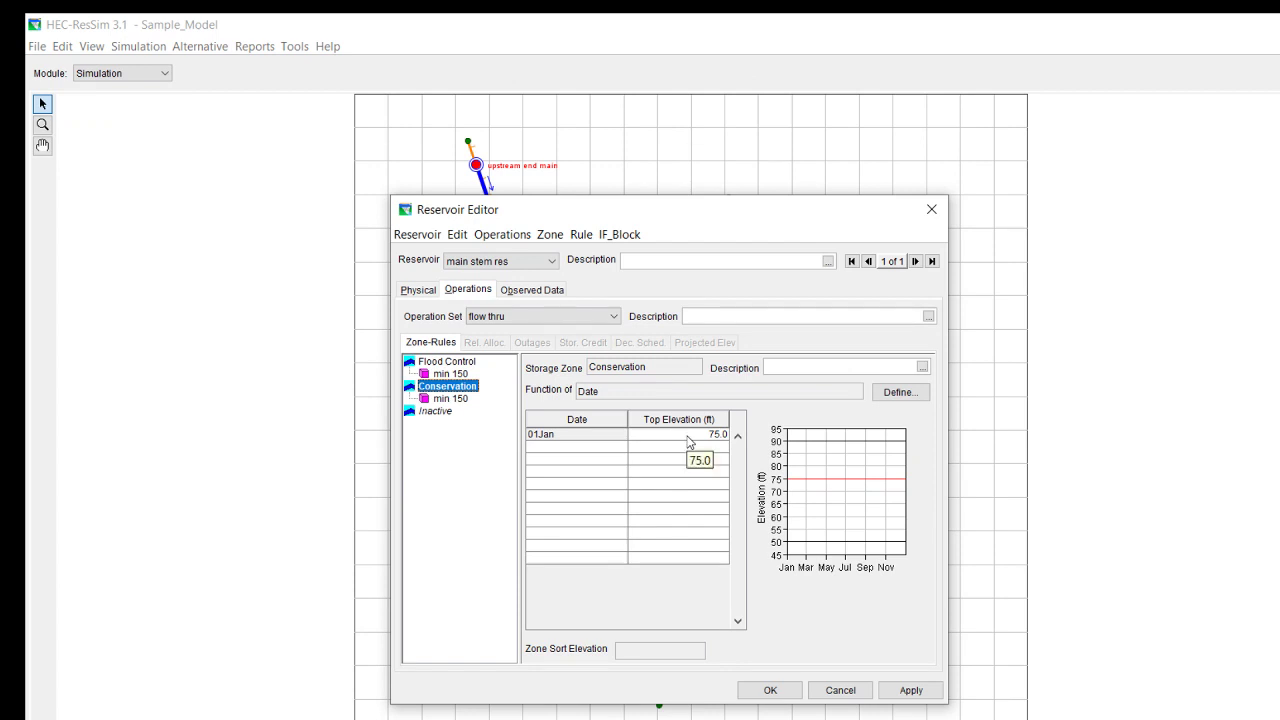
left_click(911, 691)
left_click(770, 690)
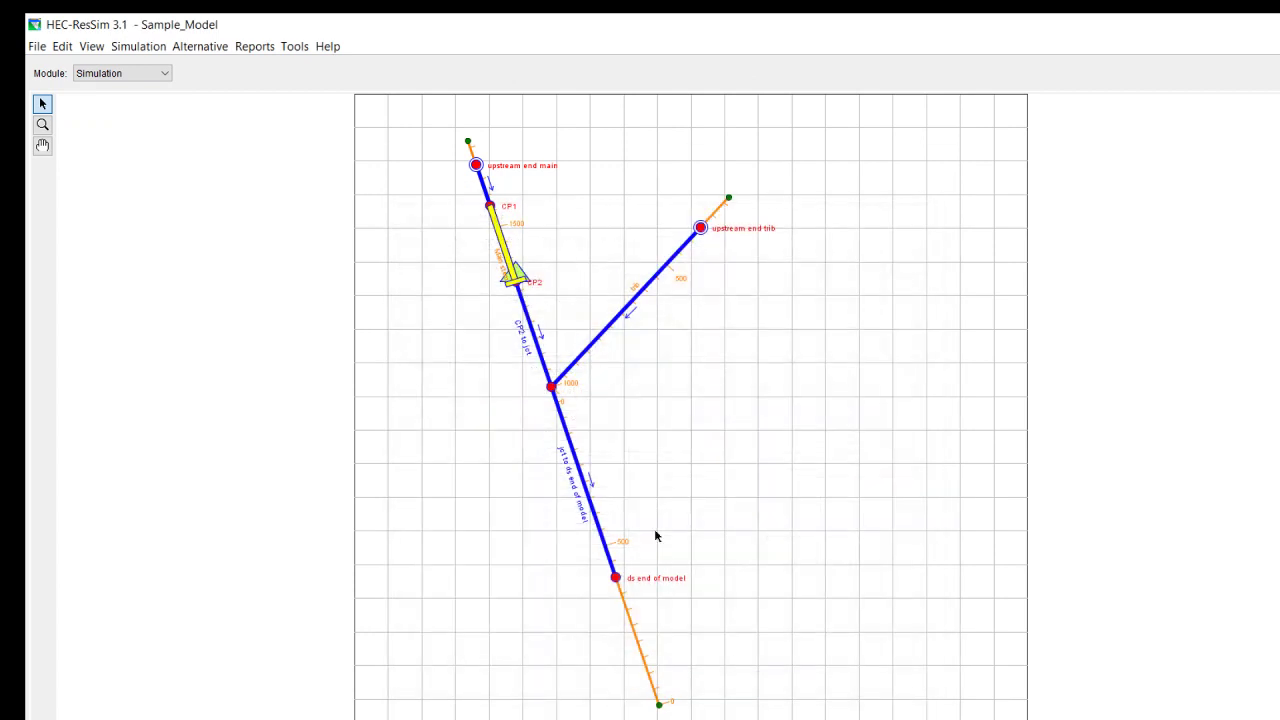
Step: Change the pool lookback elevation from 77.0 to 73 in the flow thru alternative
left_click(182, 47)
left_click(198, 65)
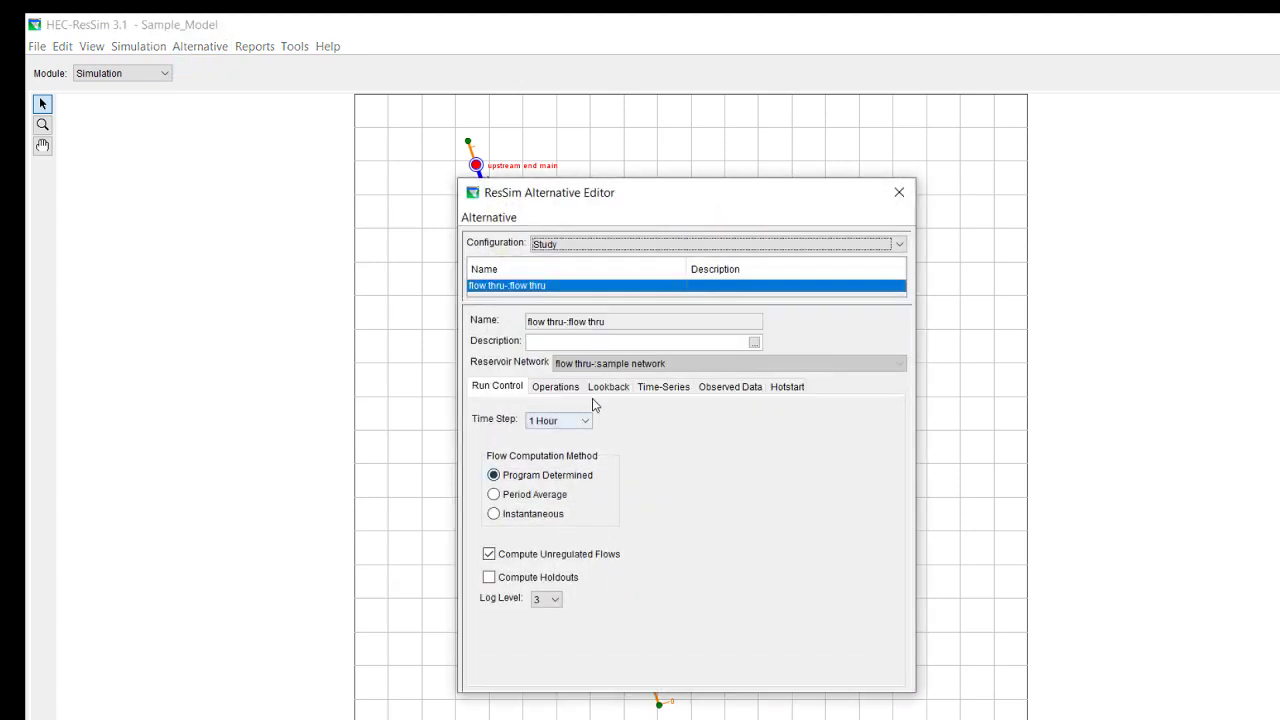
left_click(610, 388)
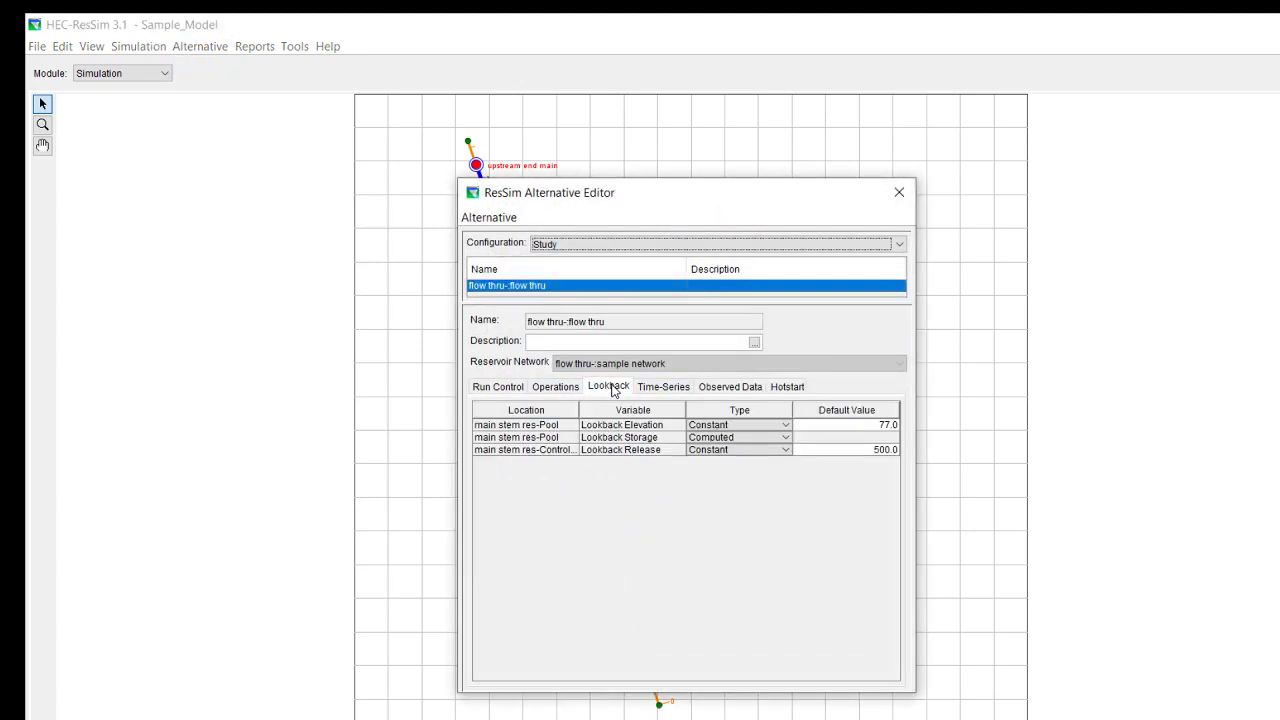
left_click(874, 428)
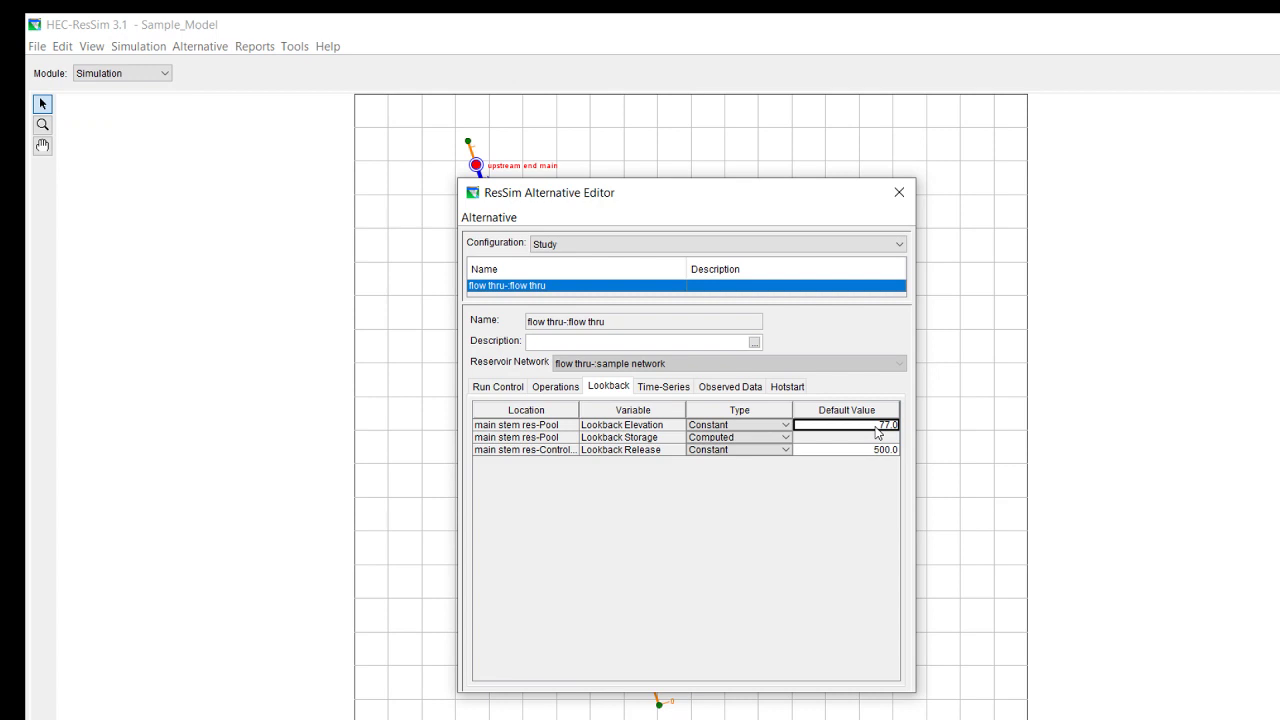
type("73")
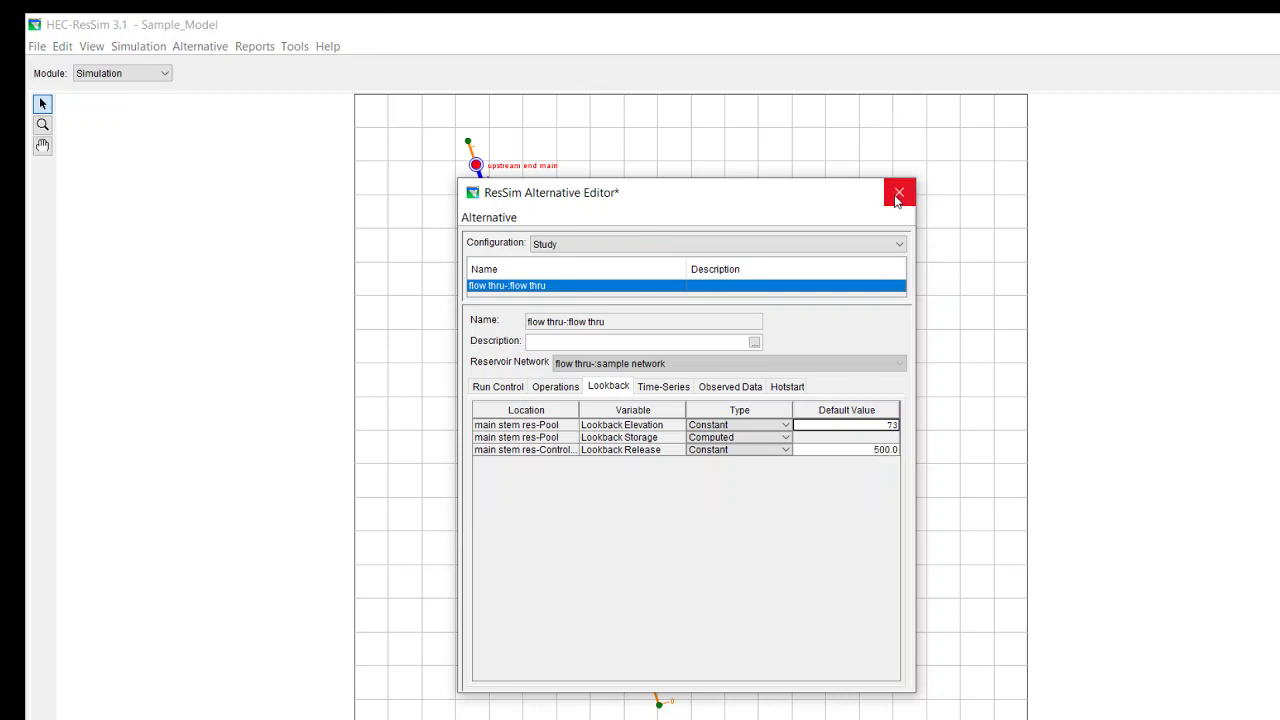
Step: Save and close the alternative, then dismiss the finished compute log
left_click(505, 220)
left_click(498, 238)
left_click(503, 219)
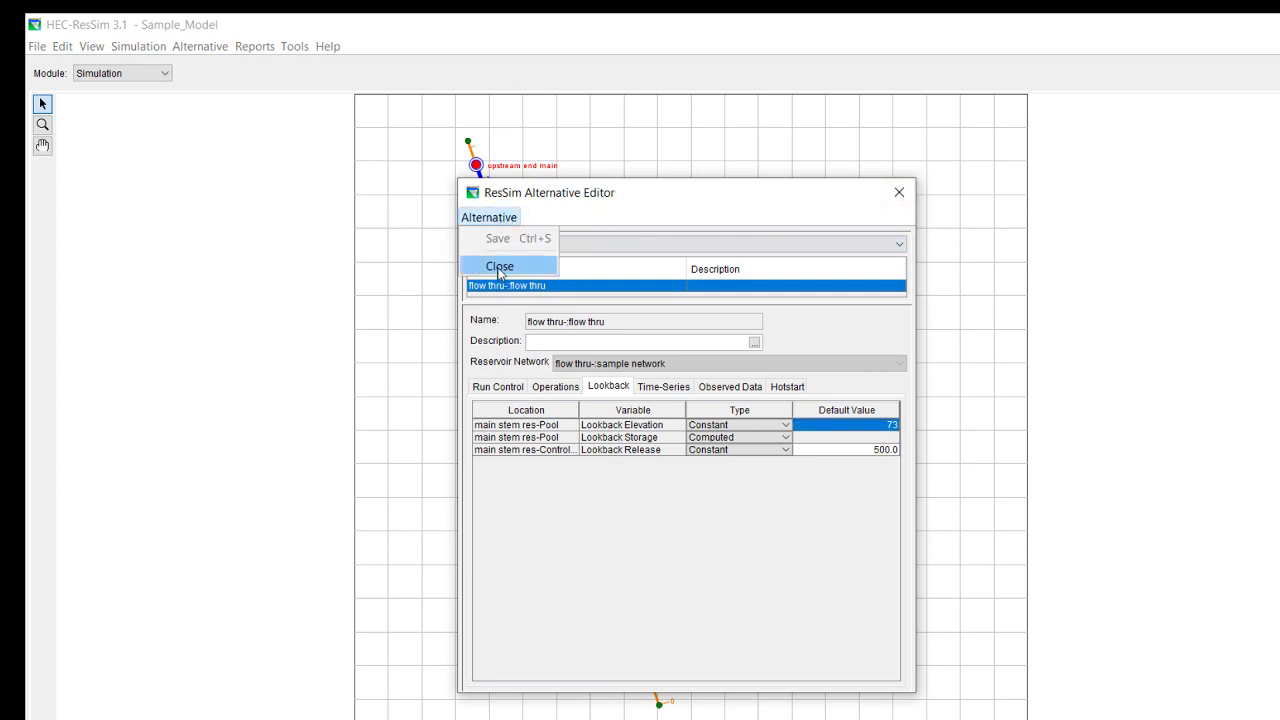
left_click(500, 270)
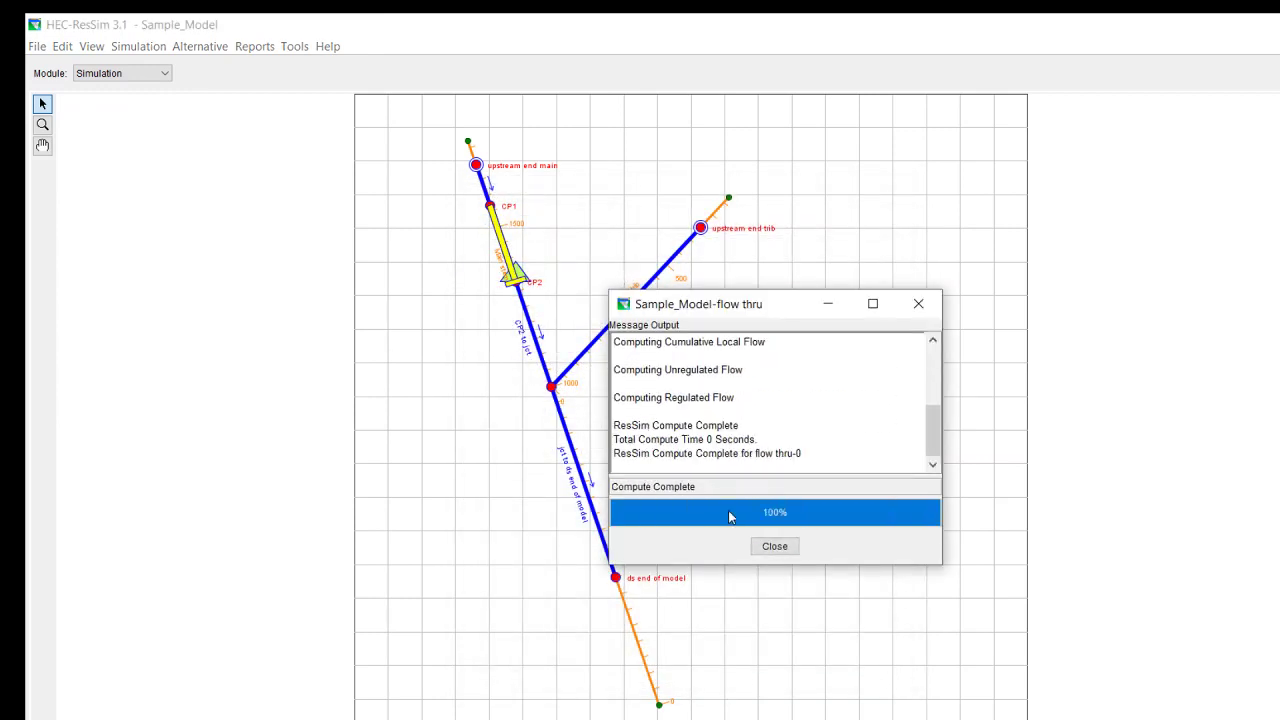
left_click(773, 546)
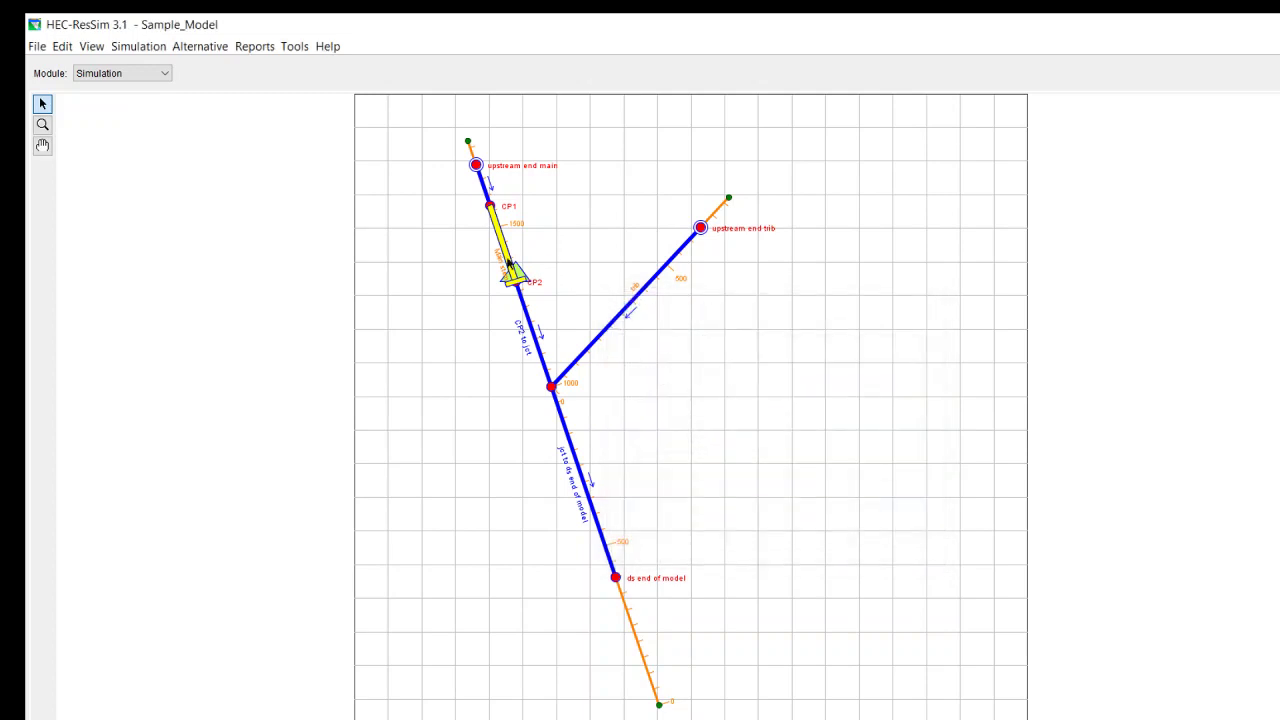
Step: Plot recomputed main stem res results full-screen, reading the 150 cfs outflow hold and 73–75 ft pool
right_click(508, 264)
left_click(546, 313)
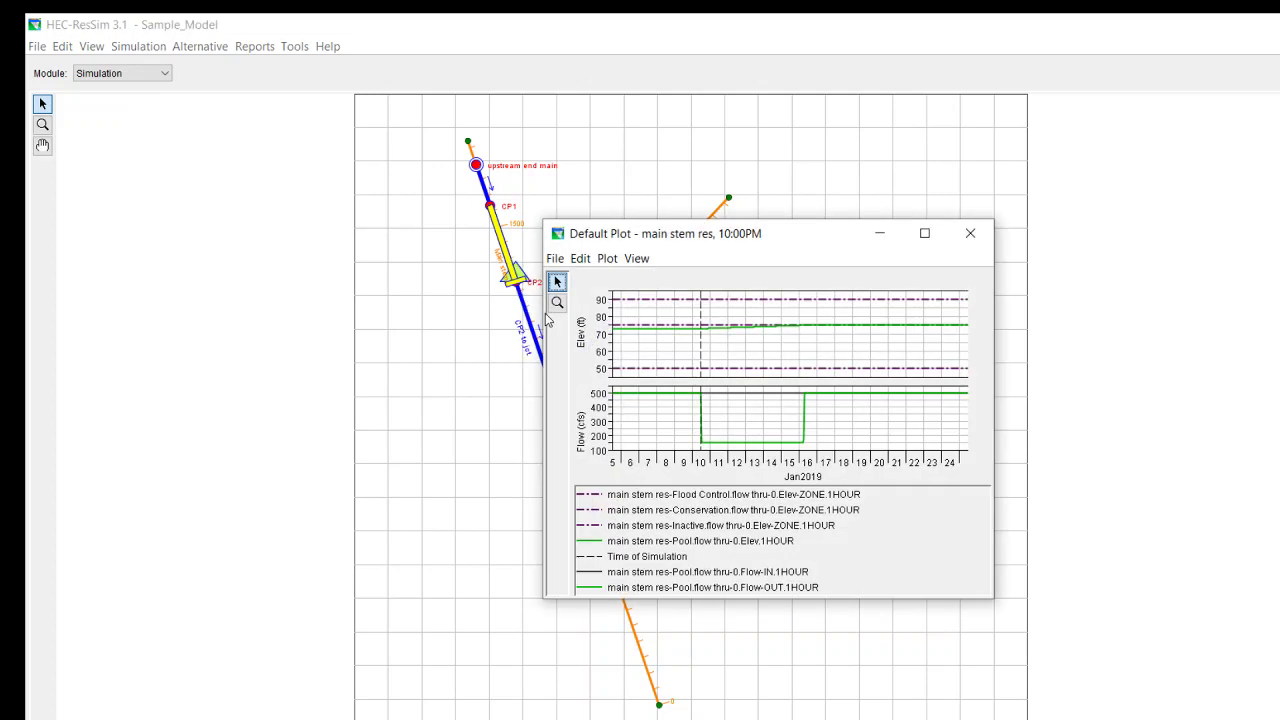
left_click(924, 233)
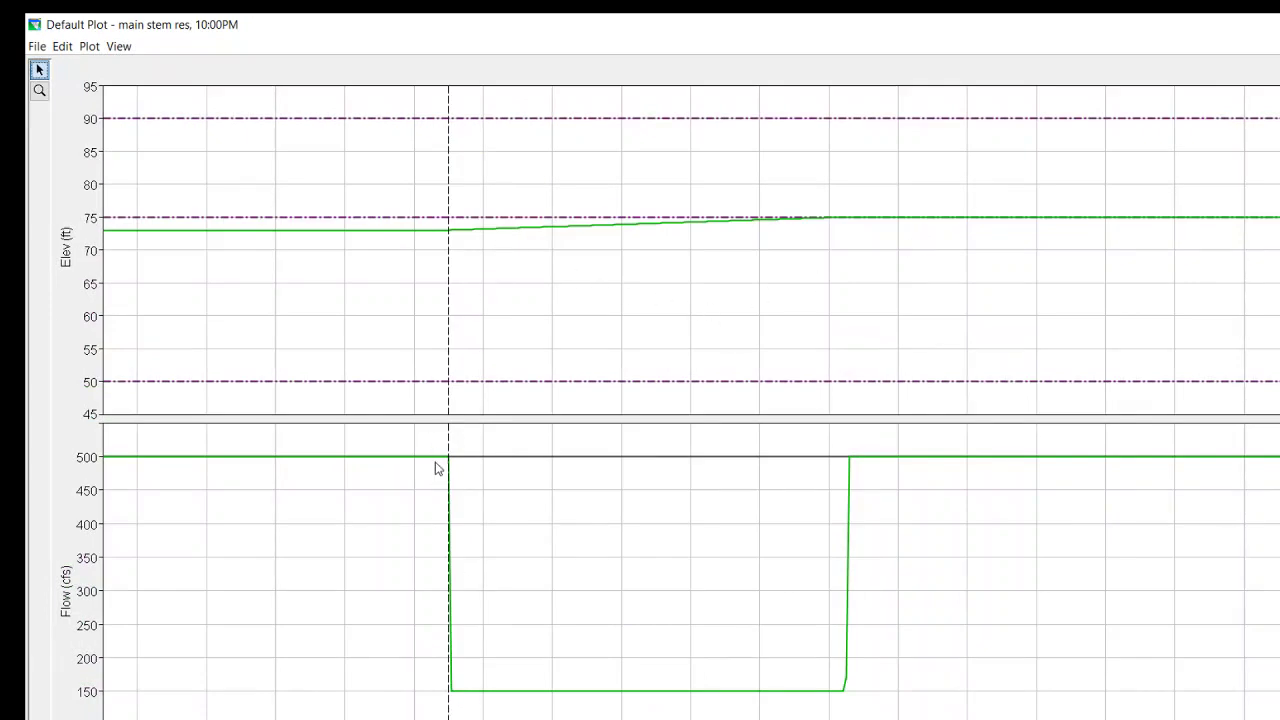
mouse_move(450, 463)
mouse_move(566, 216)
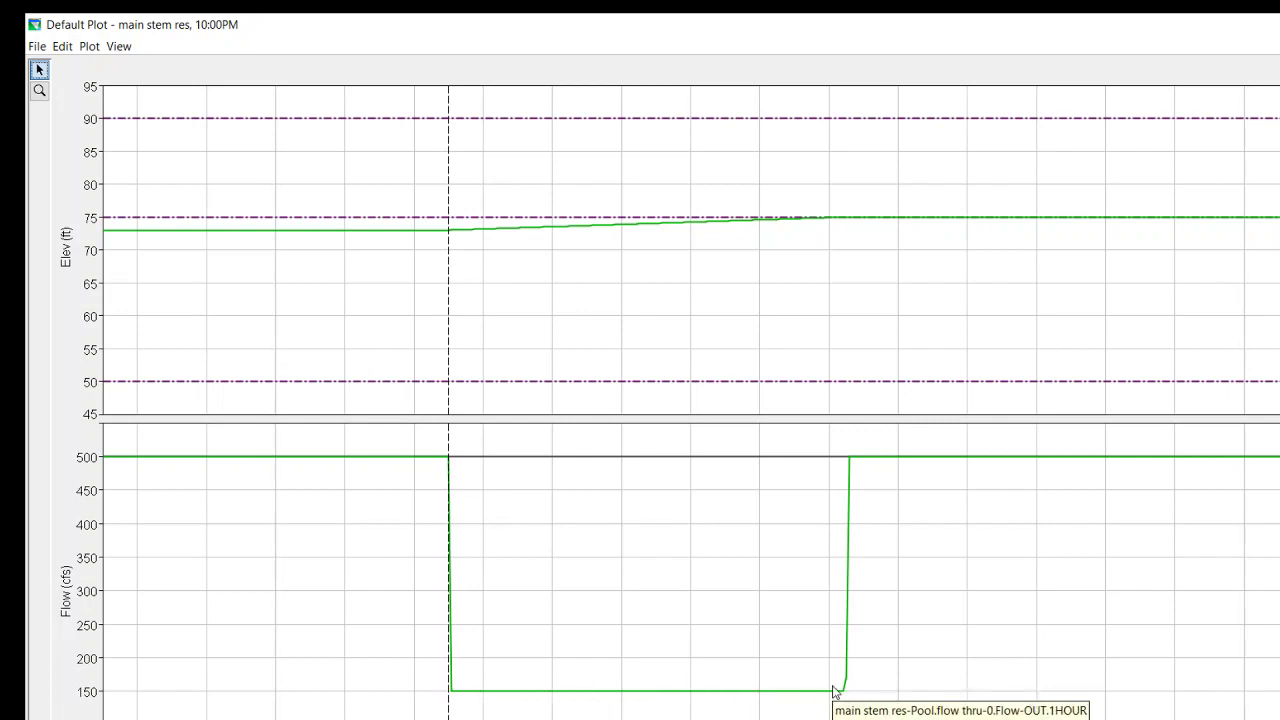
mouse_move(838, 221)
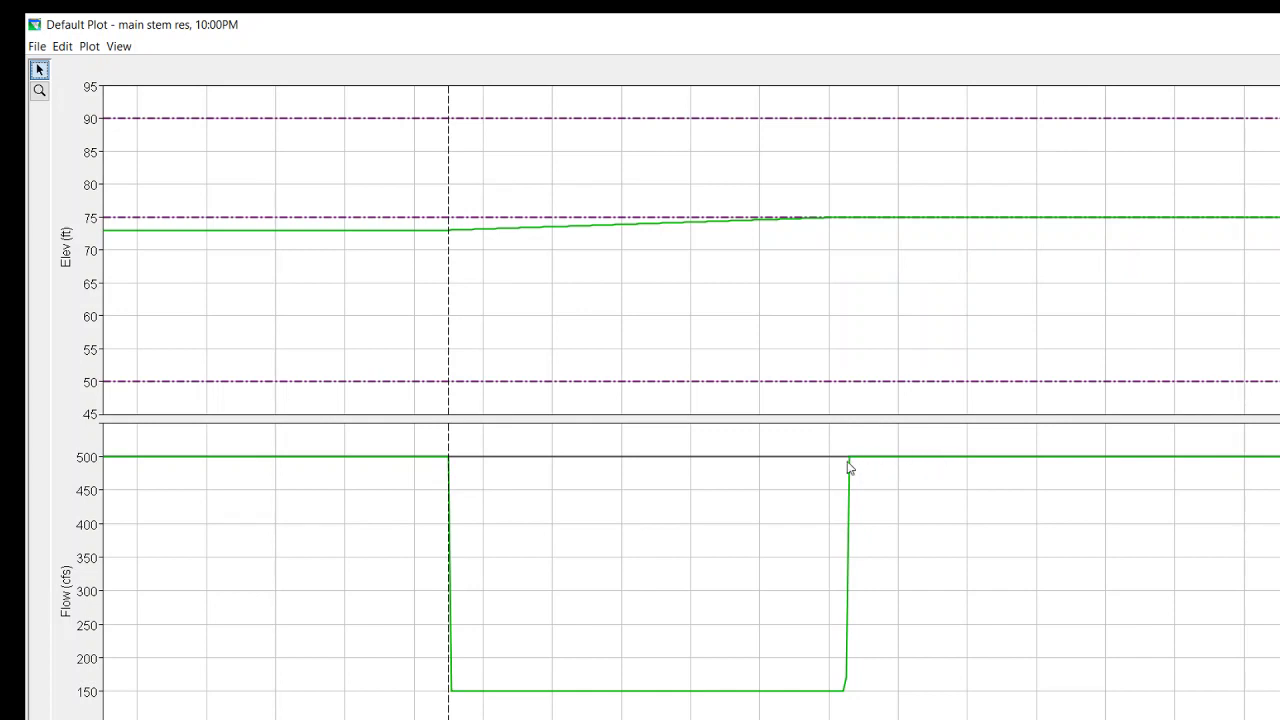
mouse_move(789, 465)
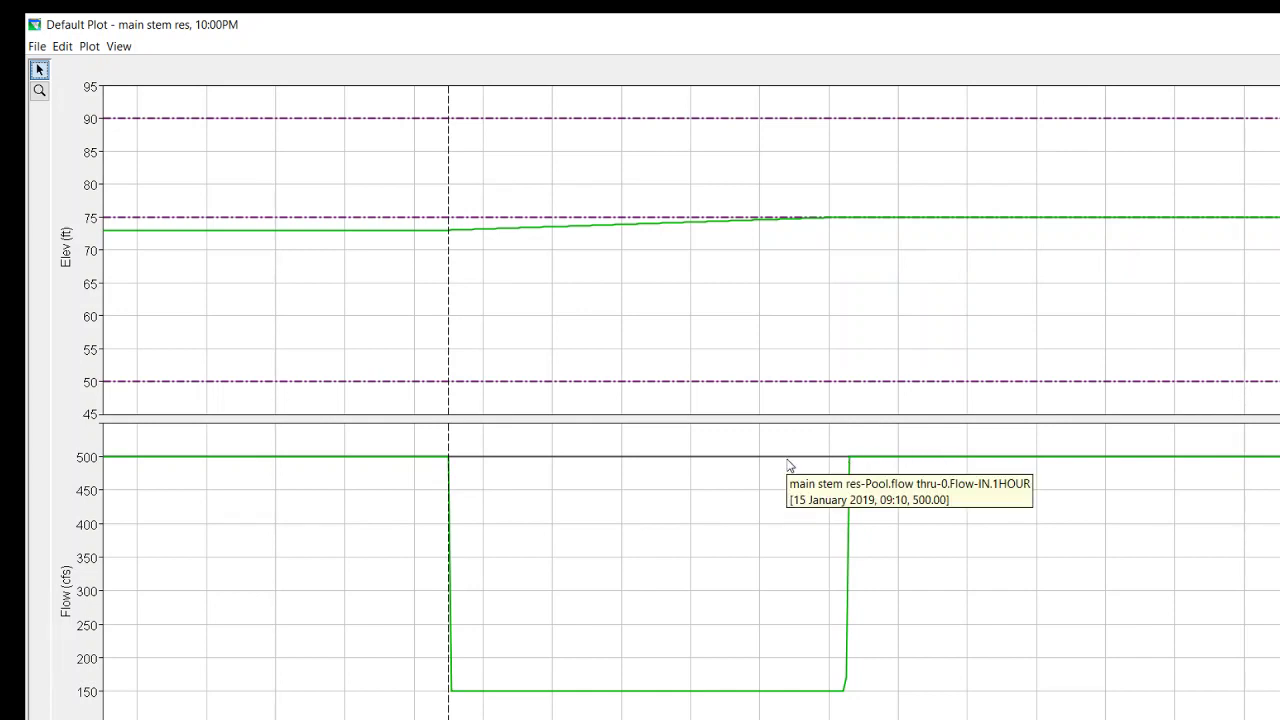
mouse_move(894, 464)
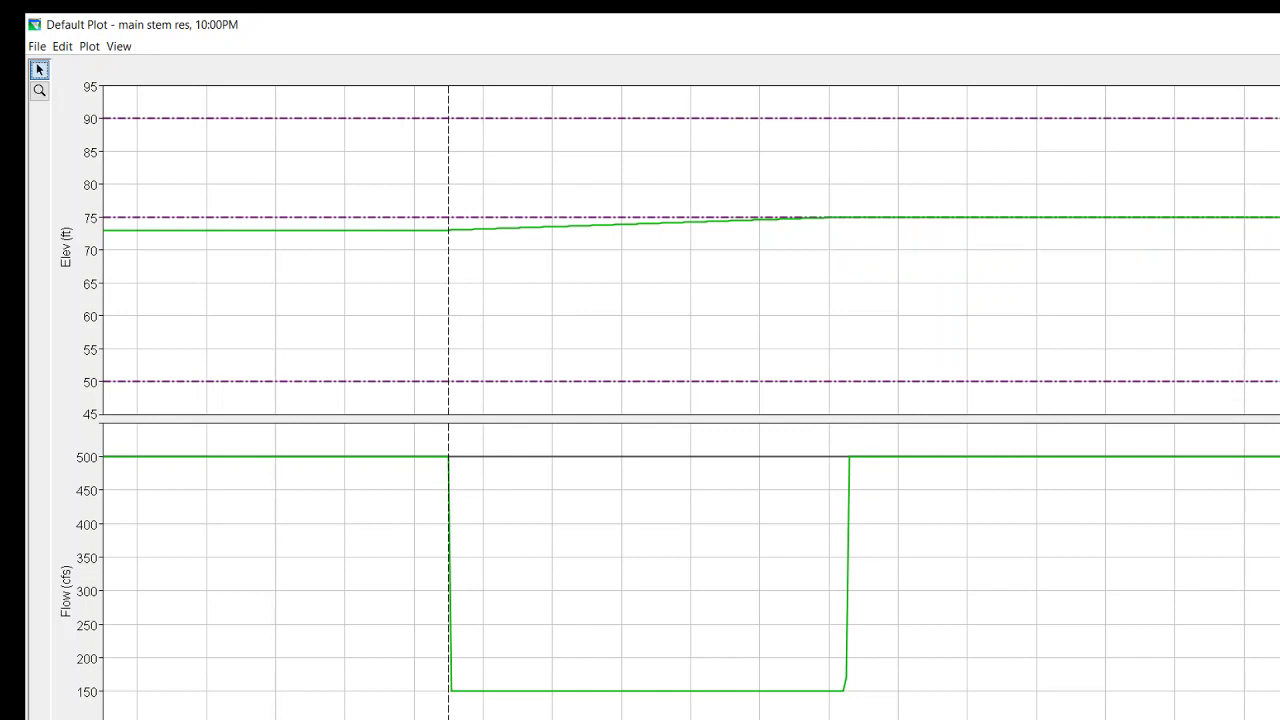
Step: Bring the Presentation1 PowerPoint window to the front from the taskbar
mouse_move(861, 719)
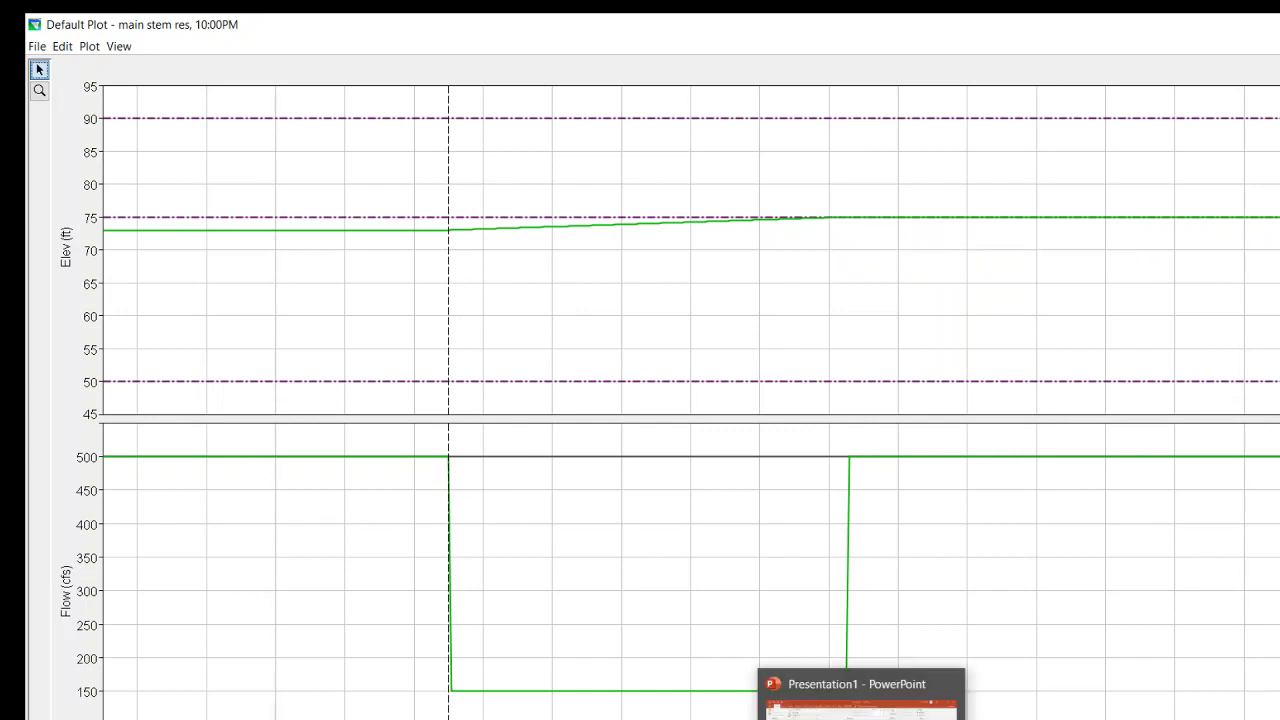
left_click(861, 705)
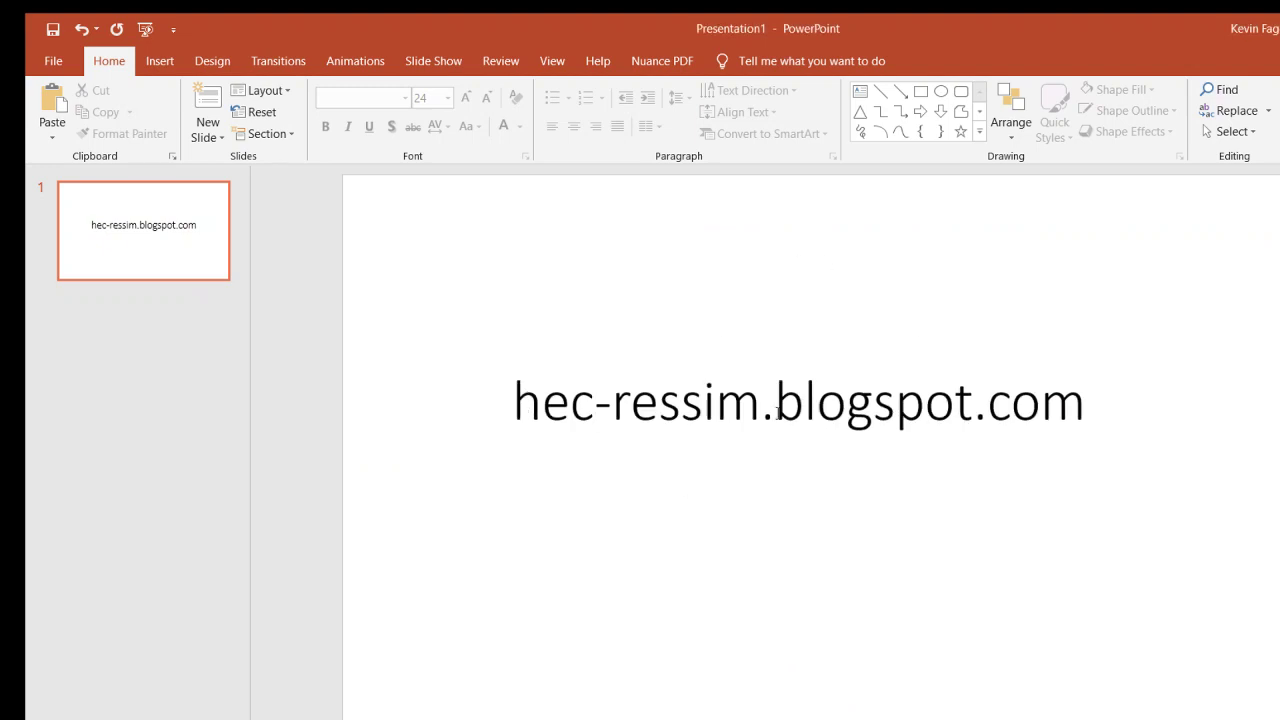